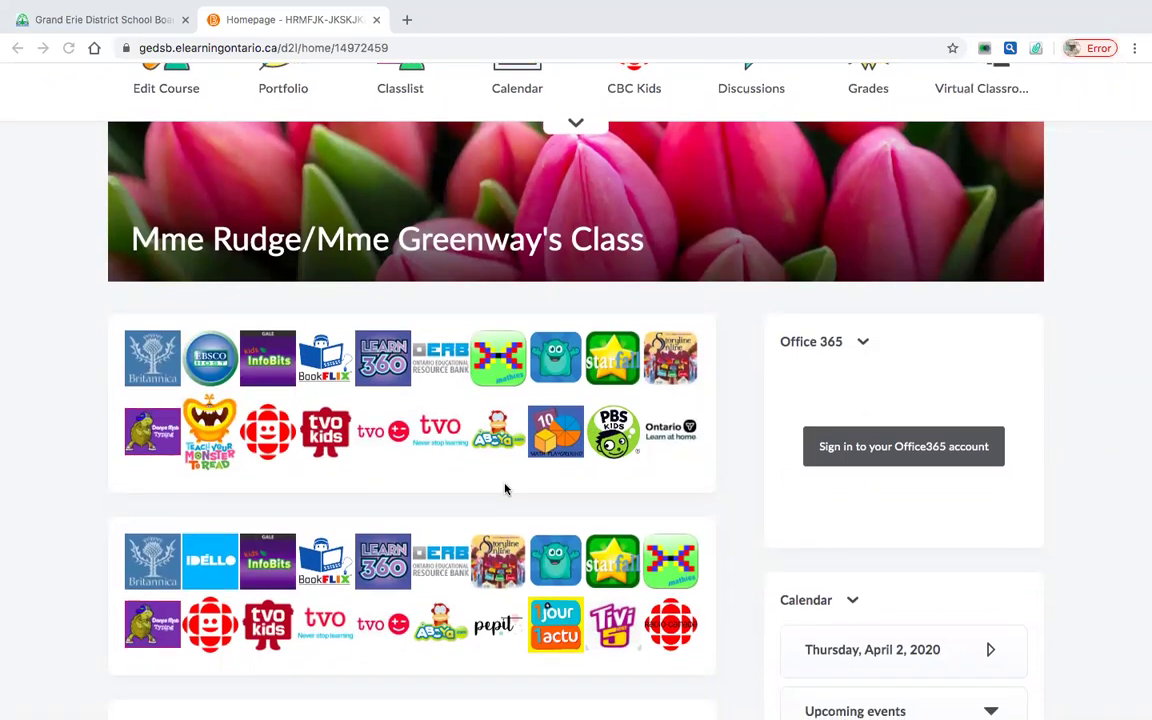
- Open the list of homepages in the class's course administration
scroll(505, 486, down, 6)
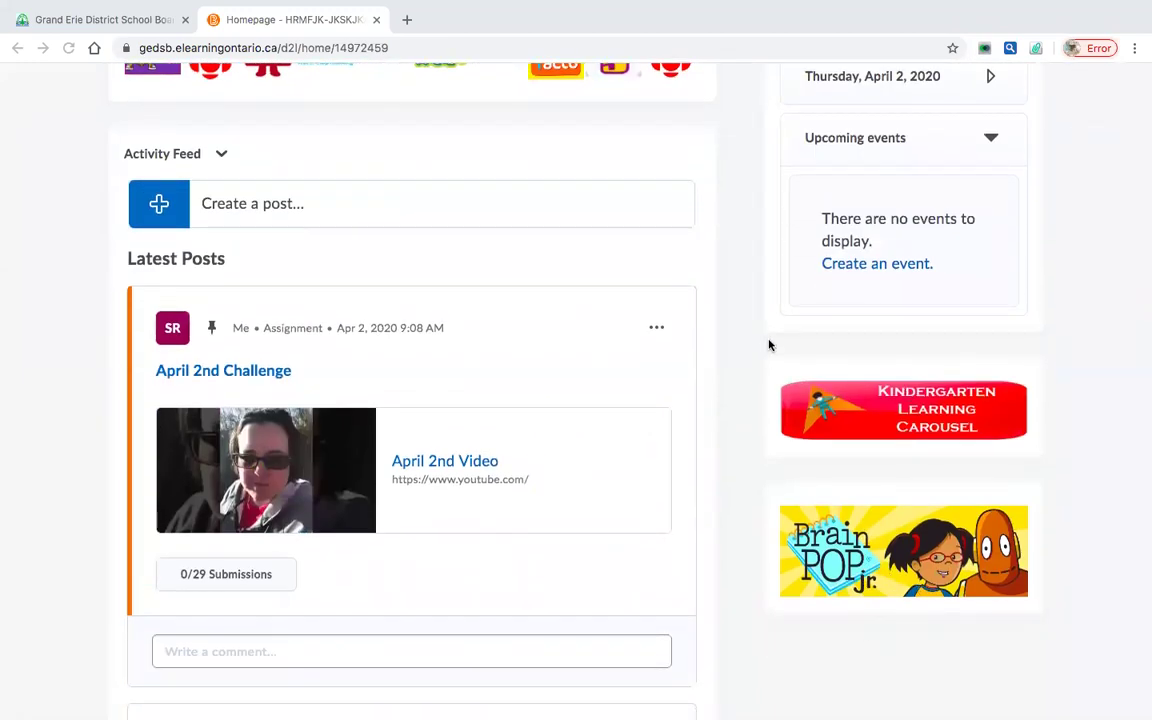
scroll(769, 342, up, 6)
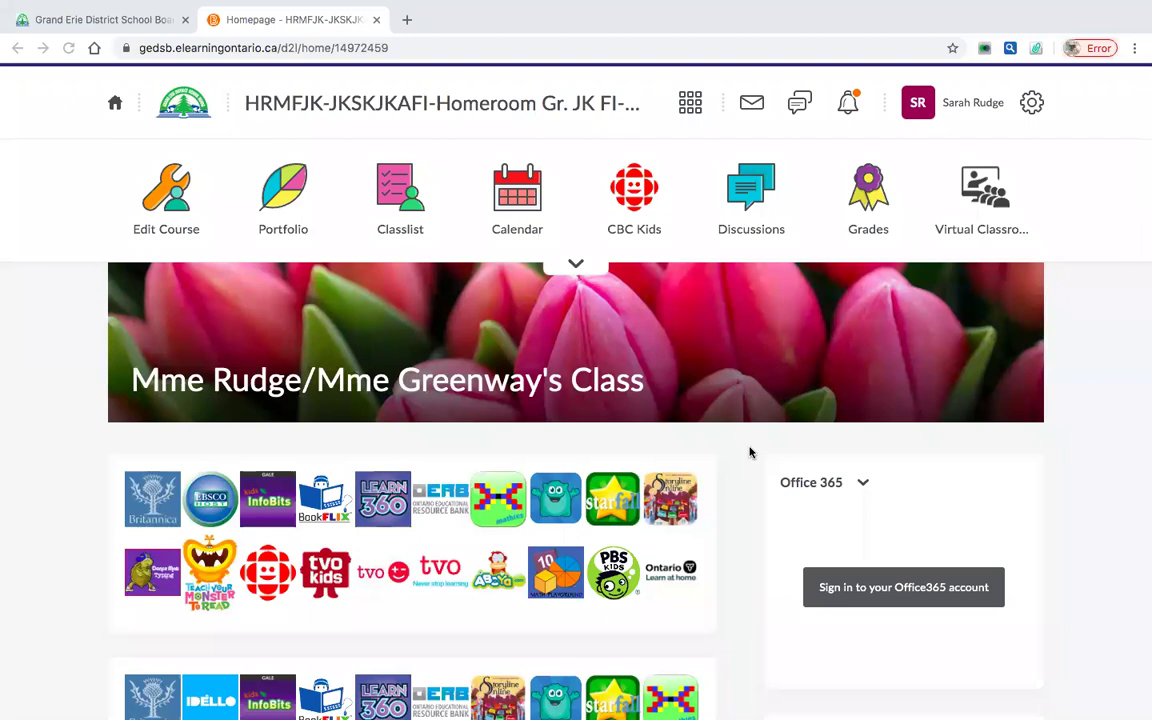
scroll(726, 514, down, 1)
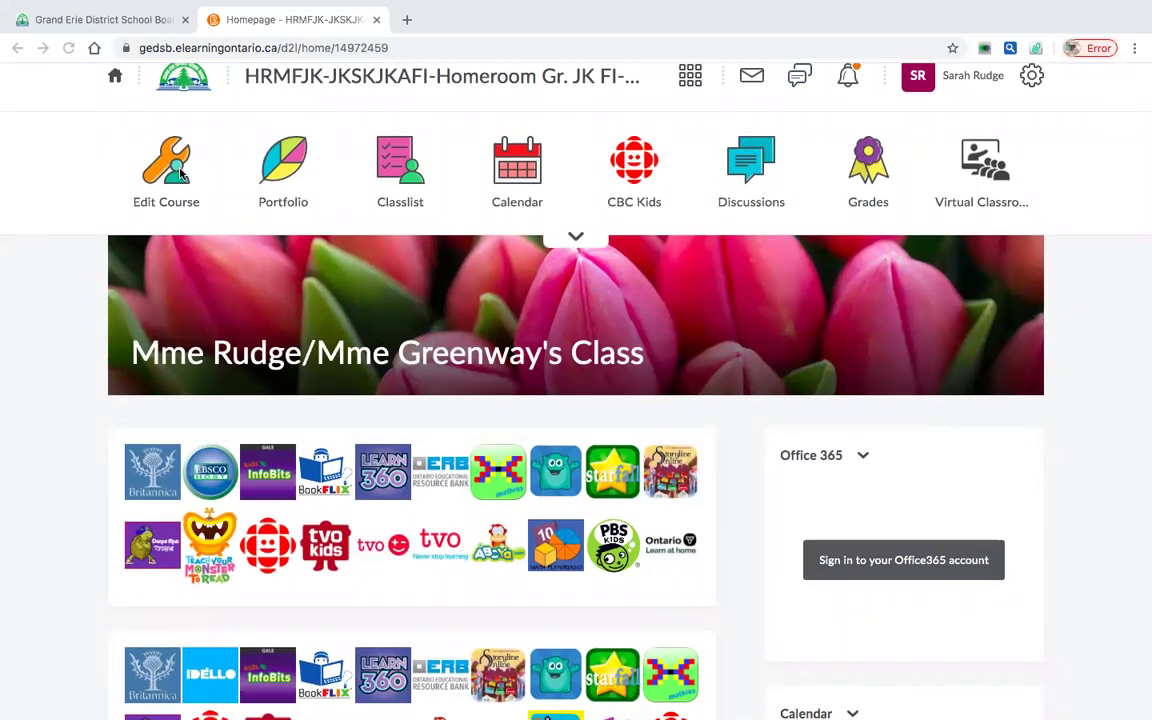
click(177, 176)
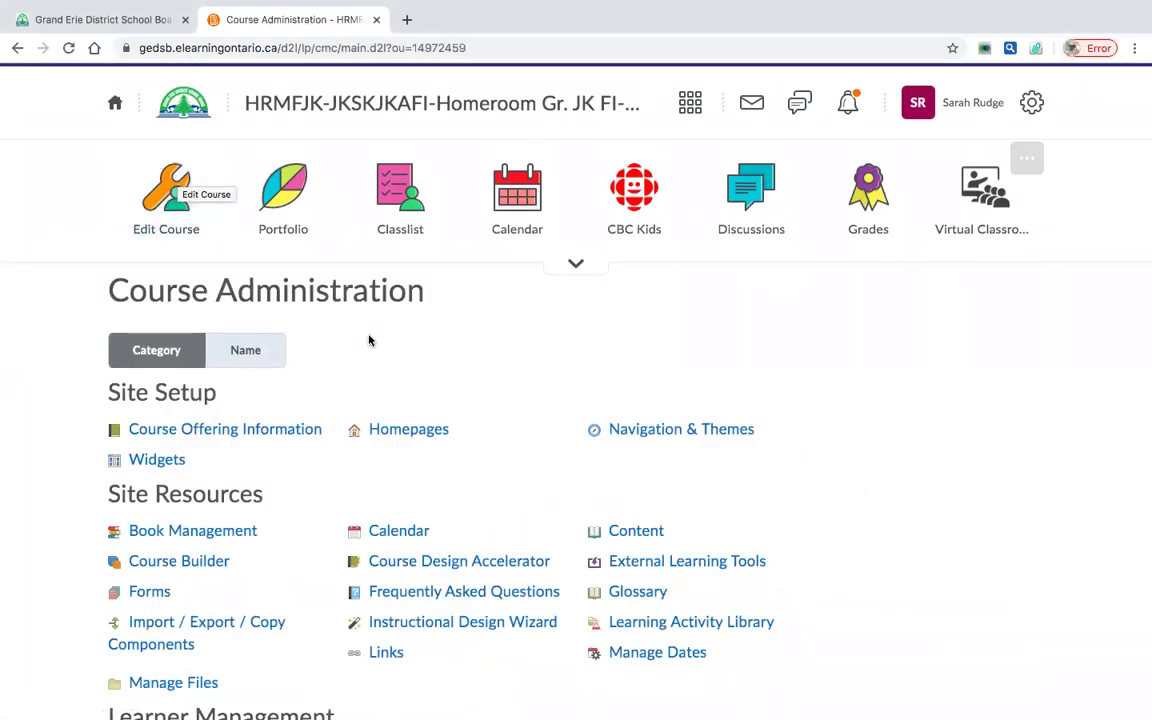
click(419, 432)
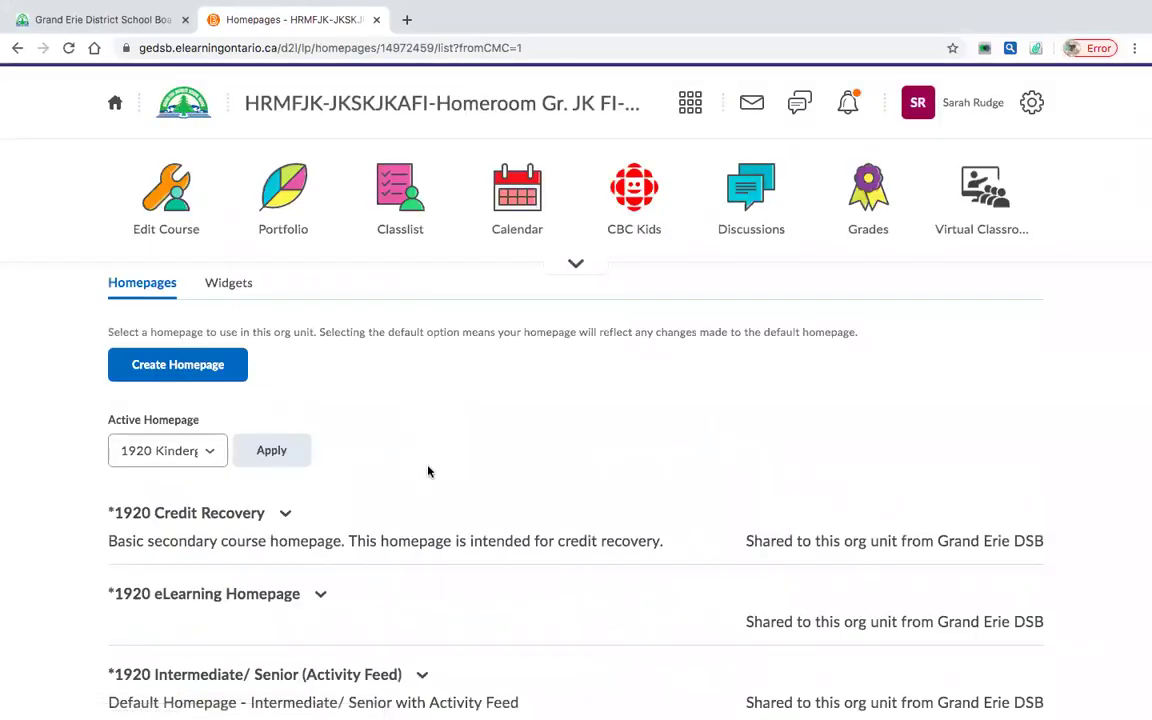
- Examine the available homepages in the list, from the Credit Recovery entry down to the z-Elementary ones
scroll(428, 471, down, 2)
scroll(428, 471, down, 3)
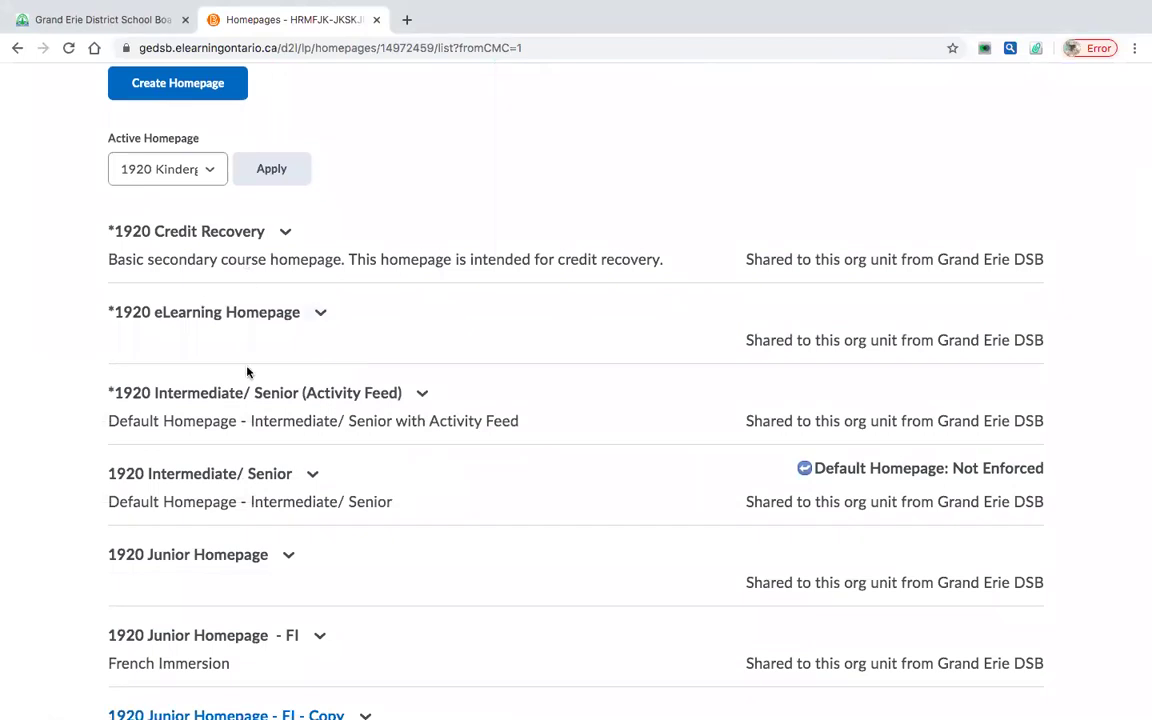
scroll(278, 542, down, 2)
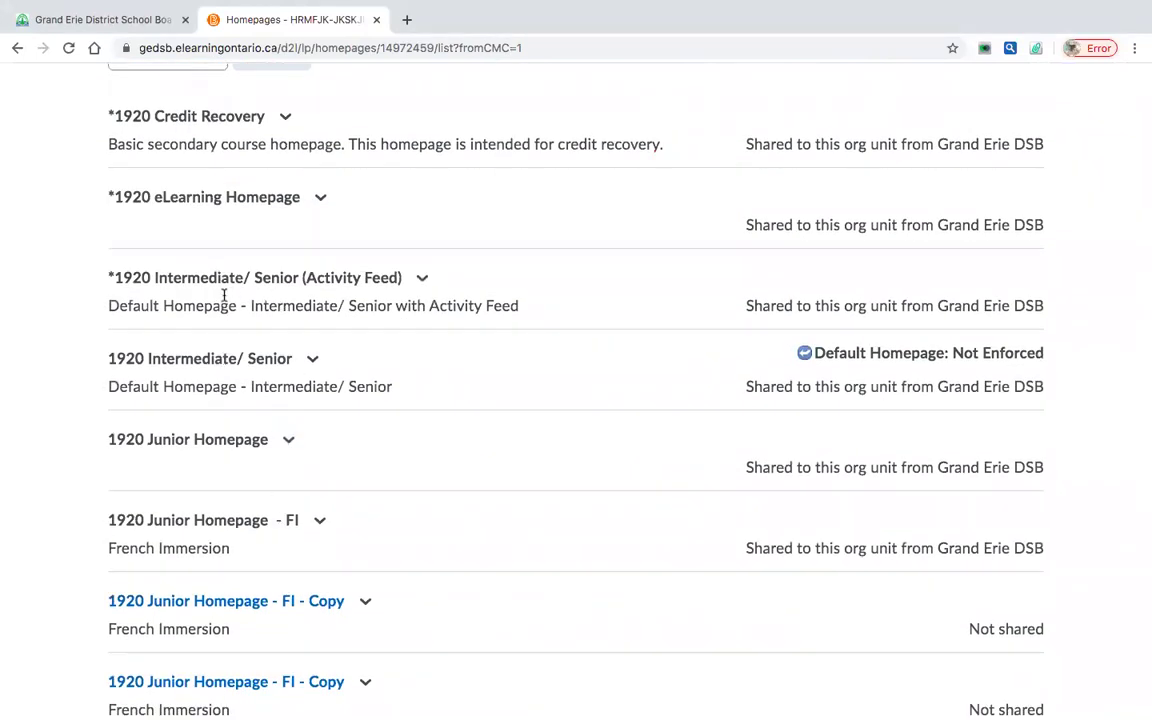
scroll(228, 358, down, 3)
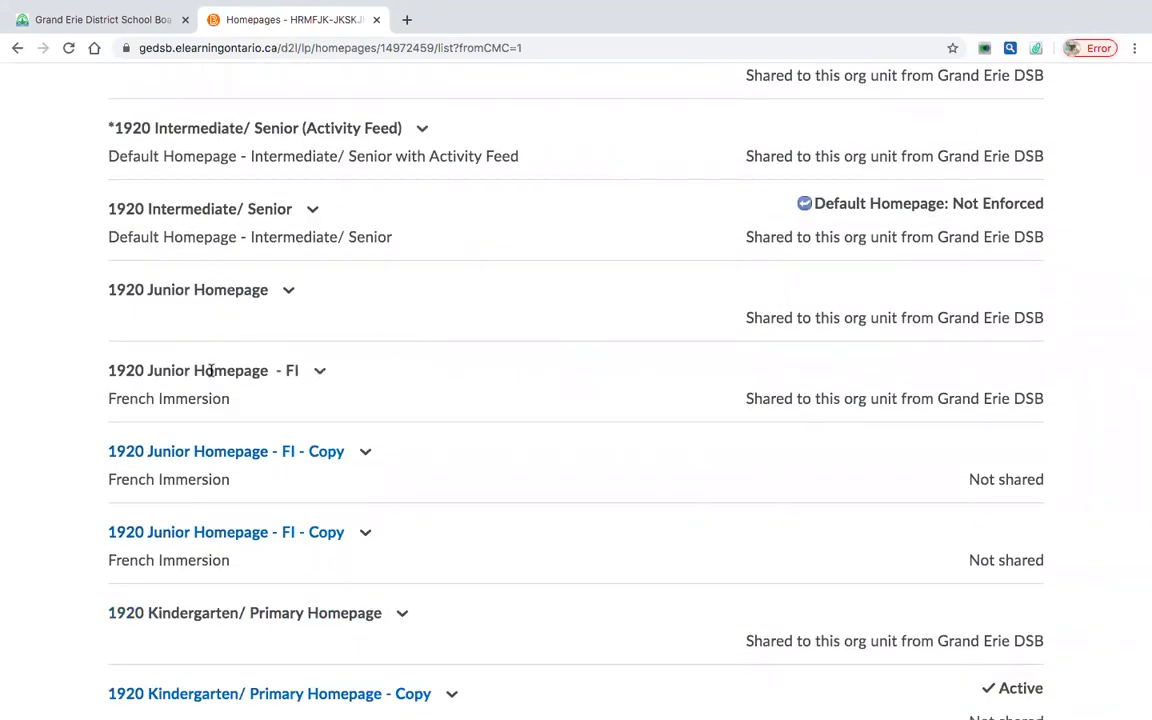
scroll(219, 370, down, 3)
scroll(219, 375, down, 3)
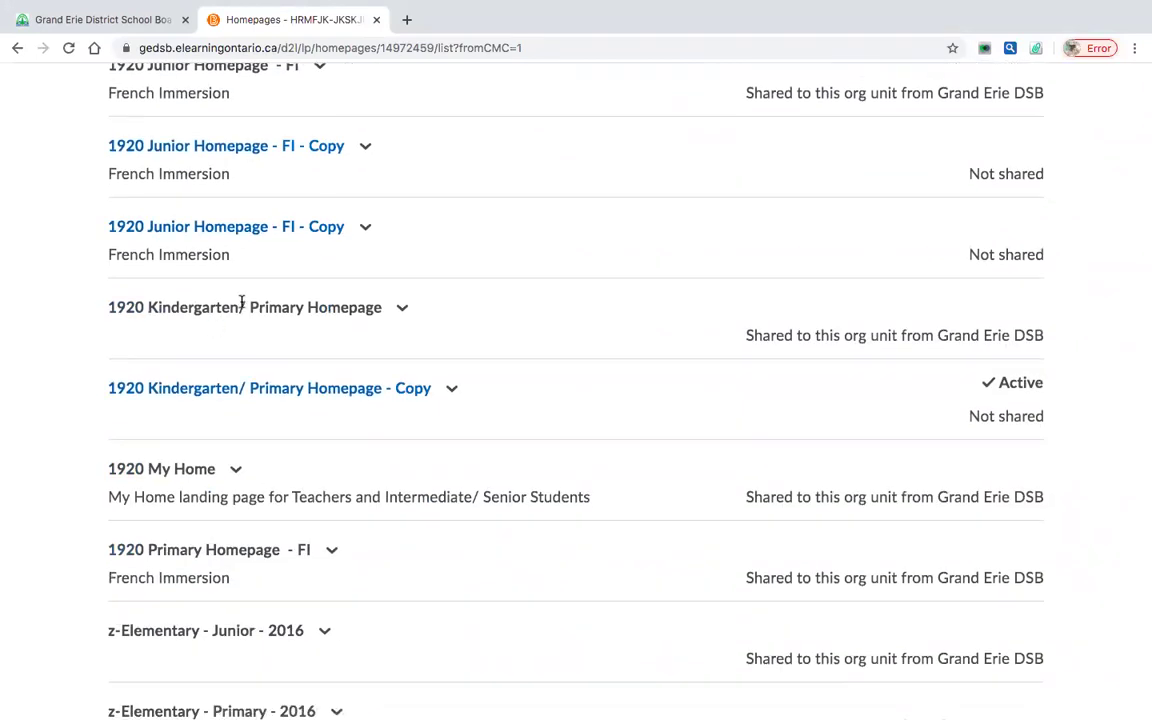
scroll(229, 298, down, 2)
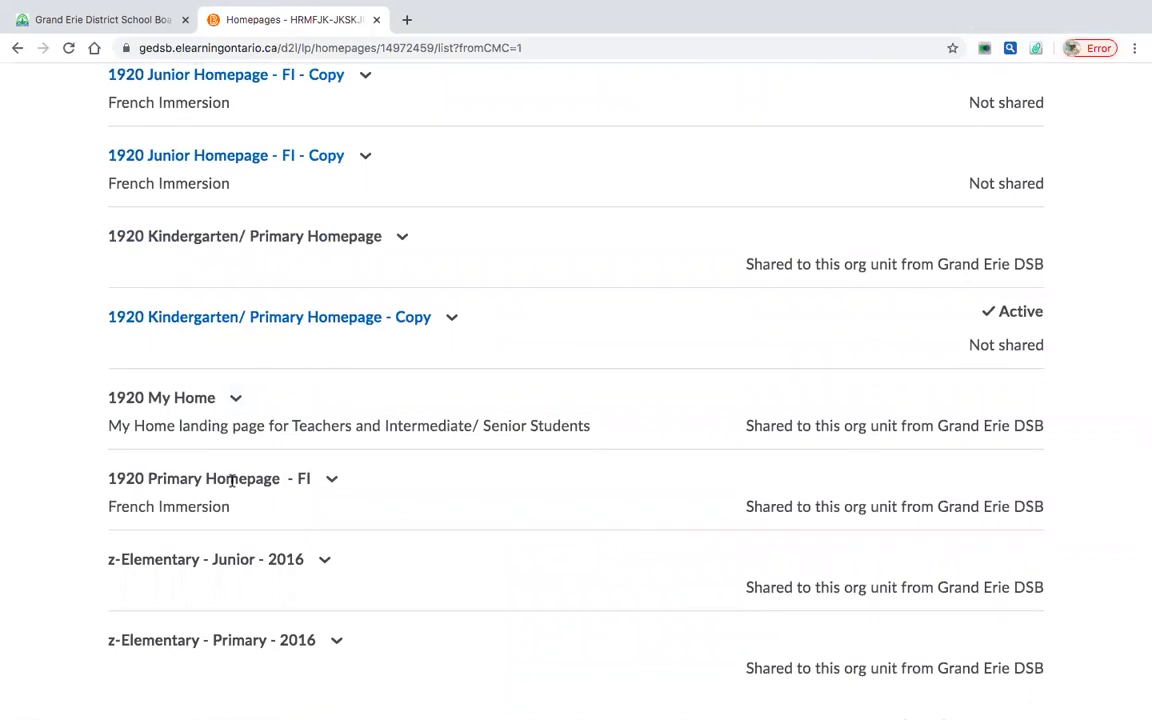
scroll(231, 481, up, 3)
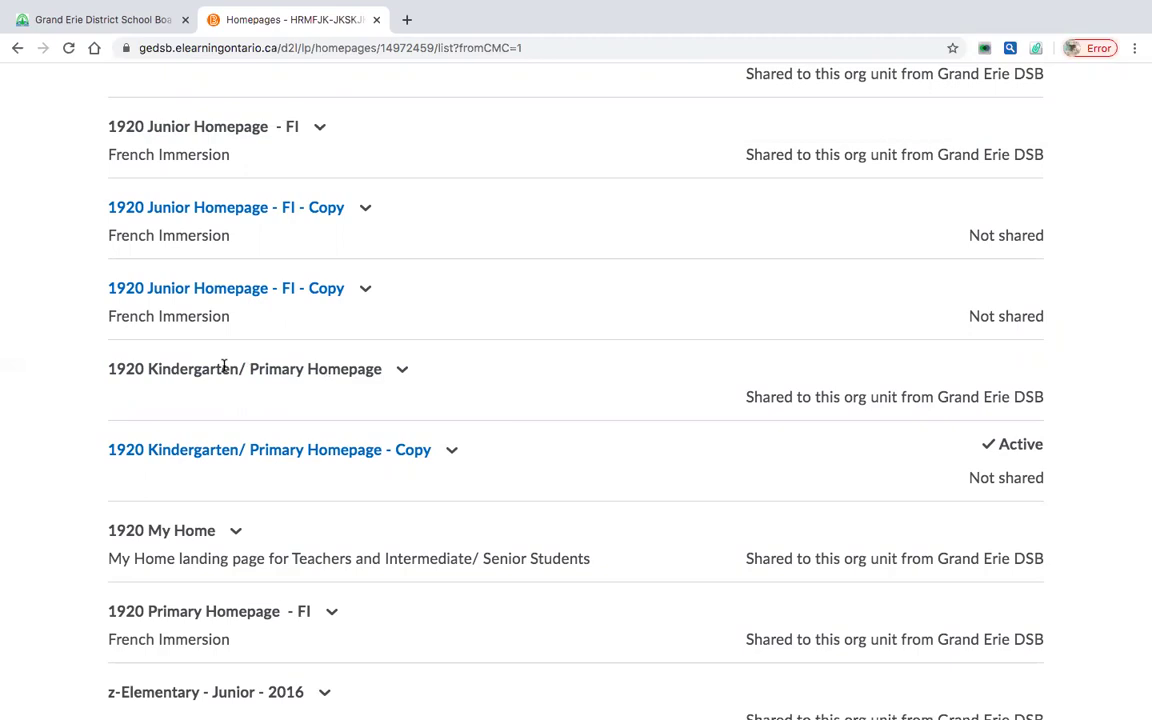
- Open "1920 Kindergarten/ Primary Homepage - Copy" for editing, leaving the original Kindergarten/ Primary homepage uncopied
click(403, 371)
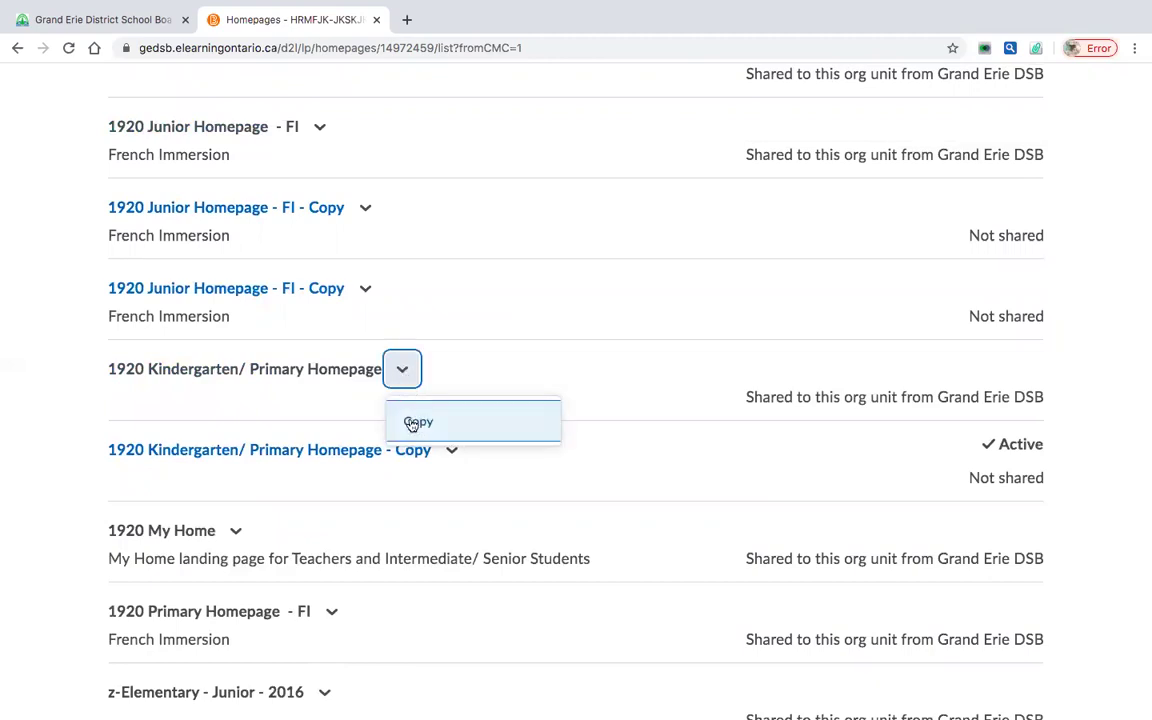
click(350, 409)
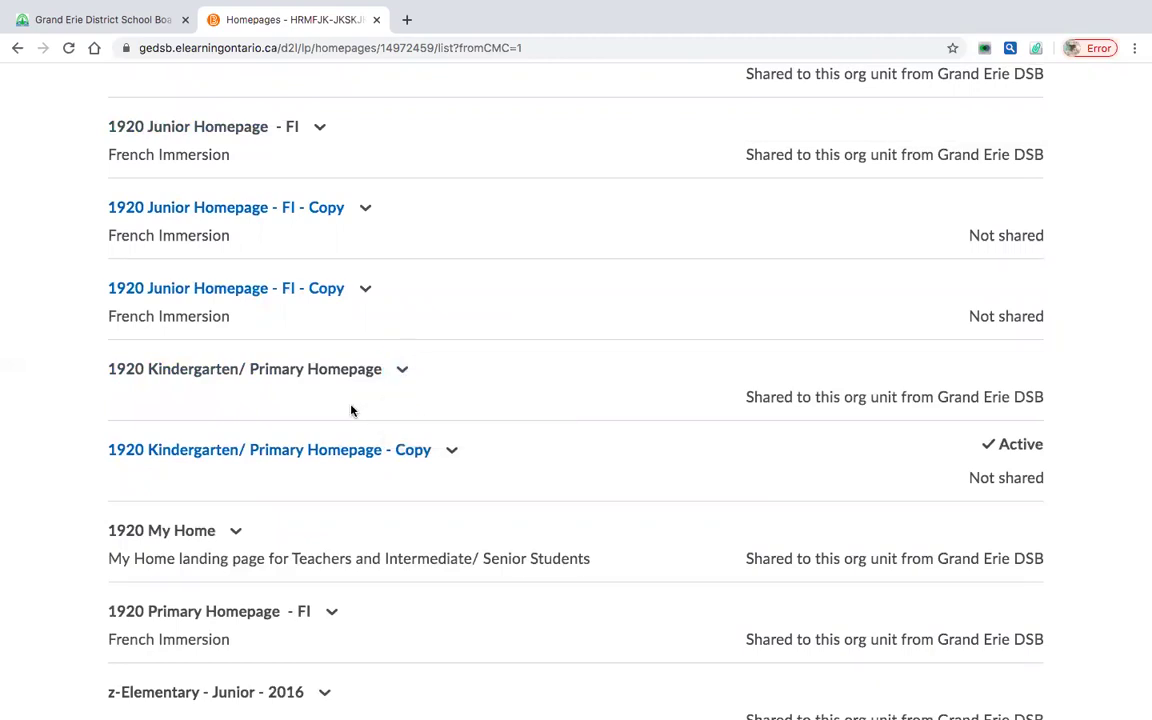
click(254, 456)
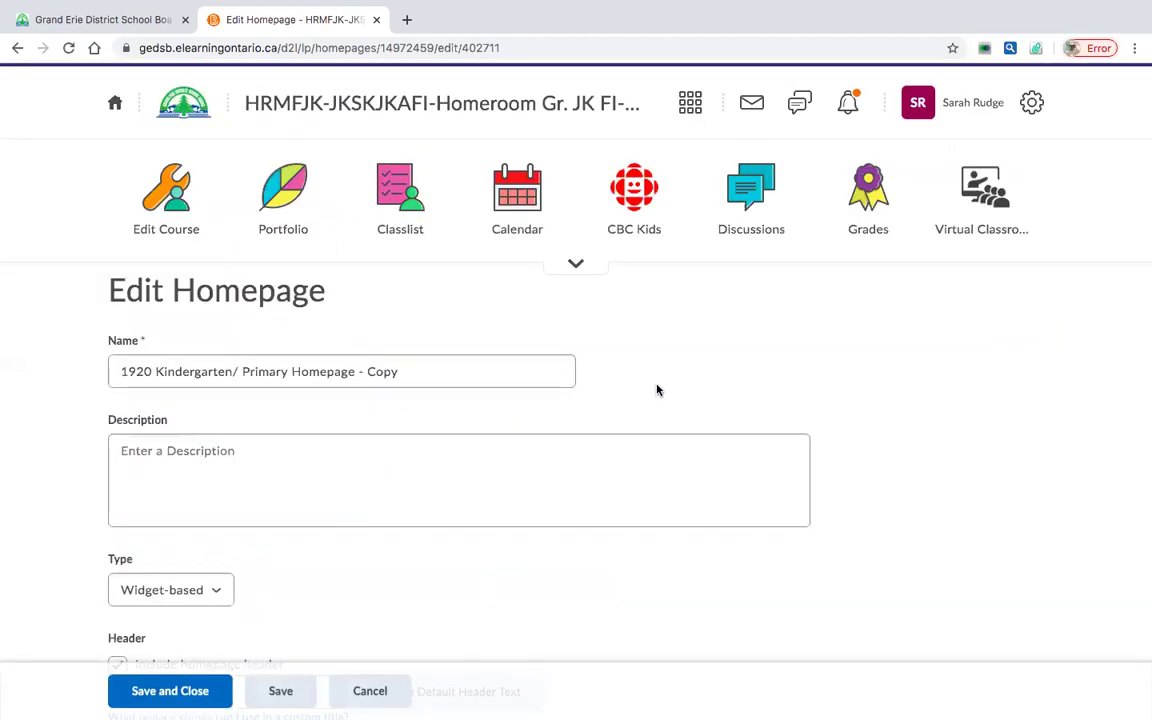
- Examine the homepage's name, header and layout settings and the widgets placed in its two panels
scroll(657, 390, down, 5)
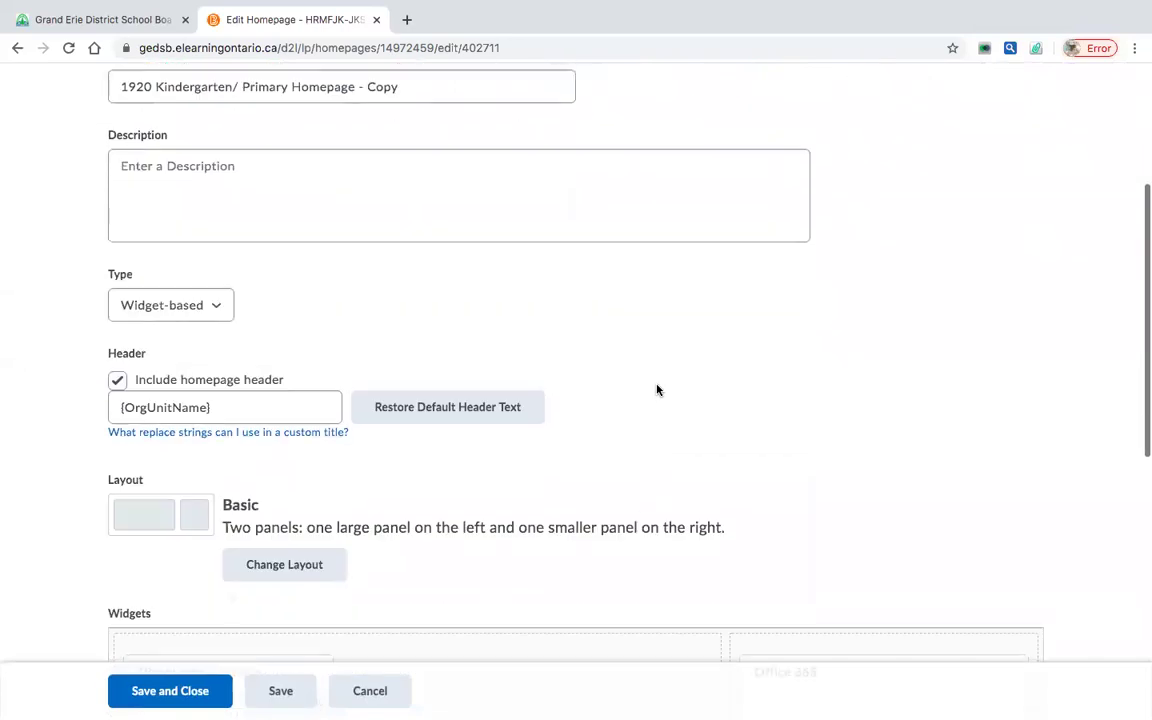
scroll(657, 390, down, 2)
scroll(657, 390, up, 1)
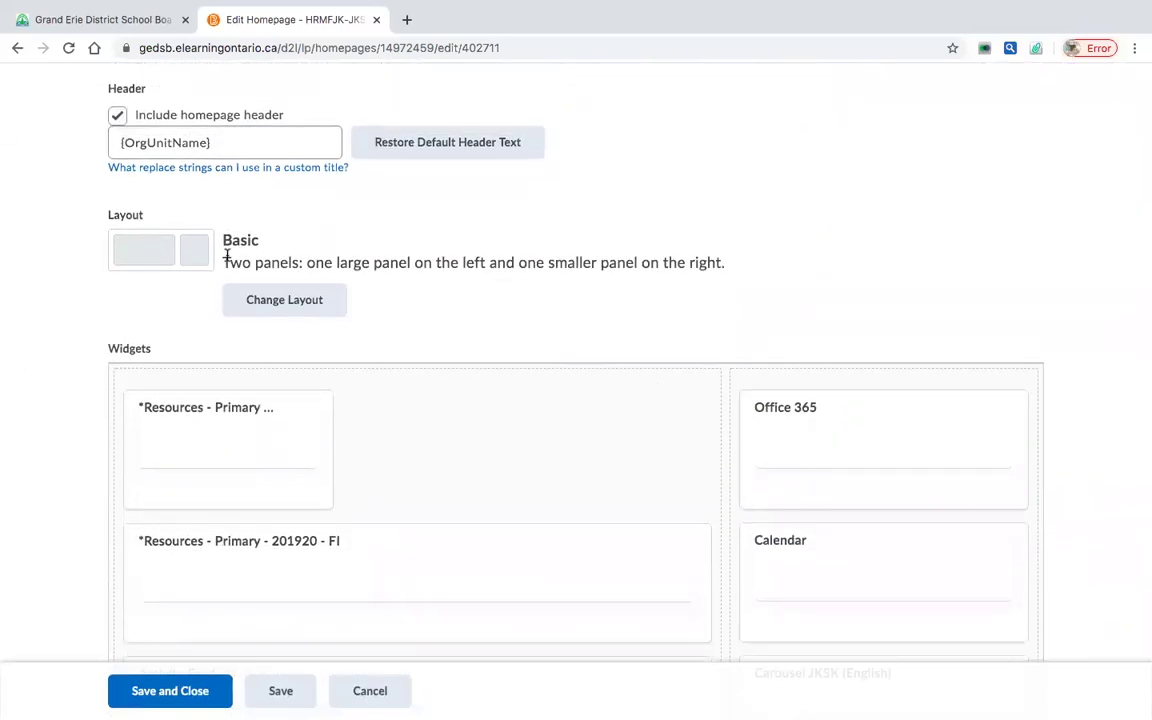
scroll(445, 411, down, 2)
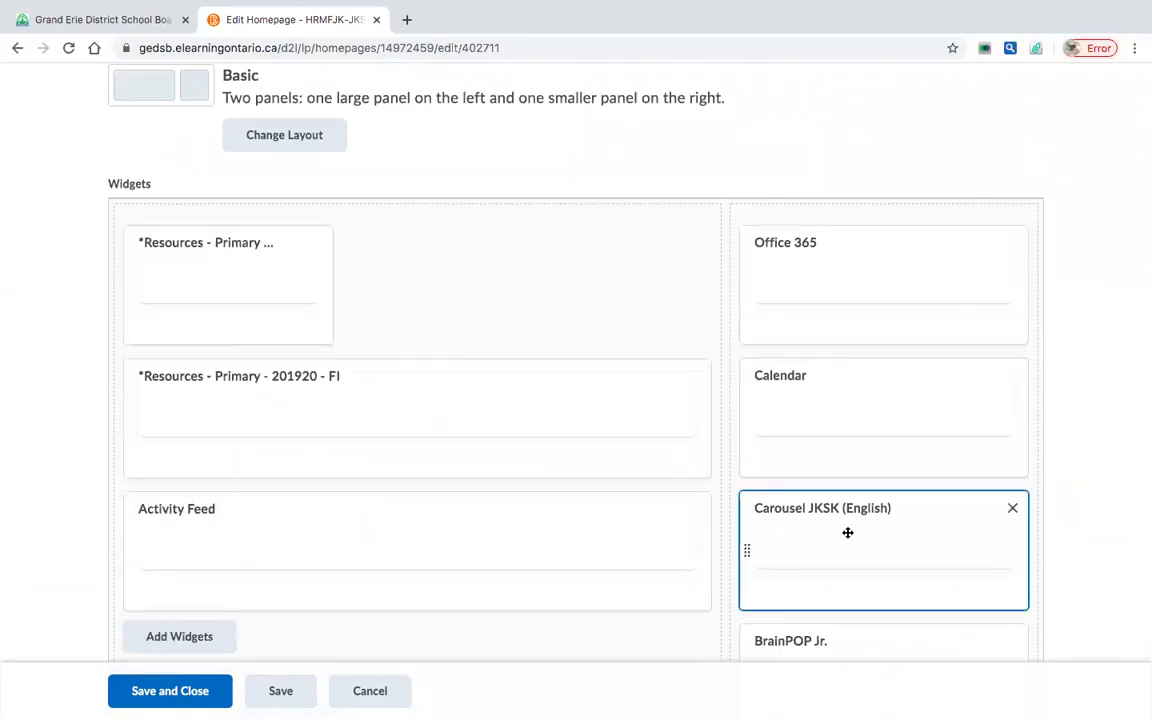
scroll(383, 330, up, 2)
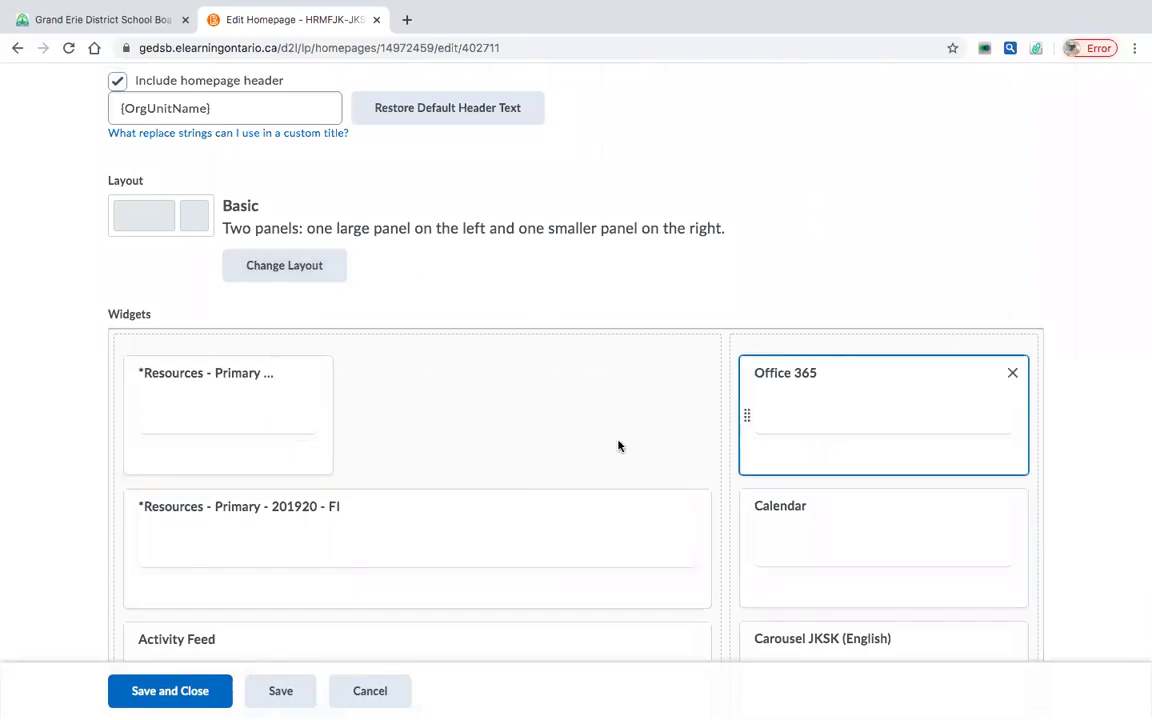
scroll(617, 445, down, 2)
mouse_move(200, 263)
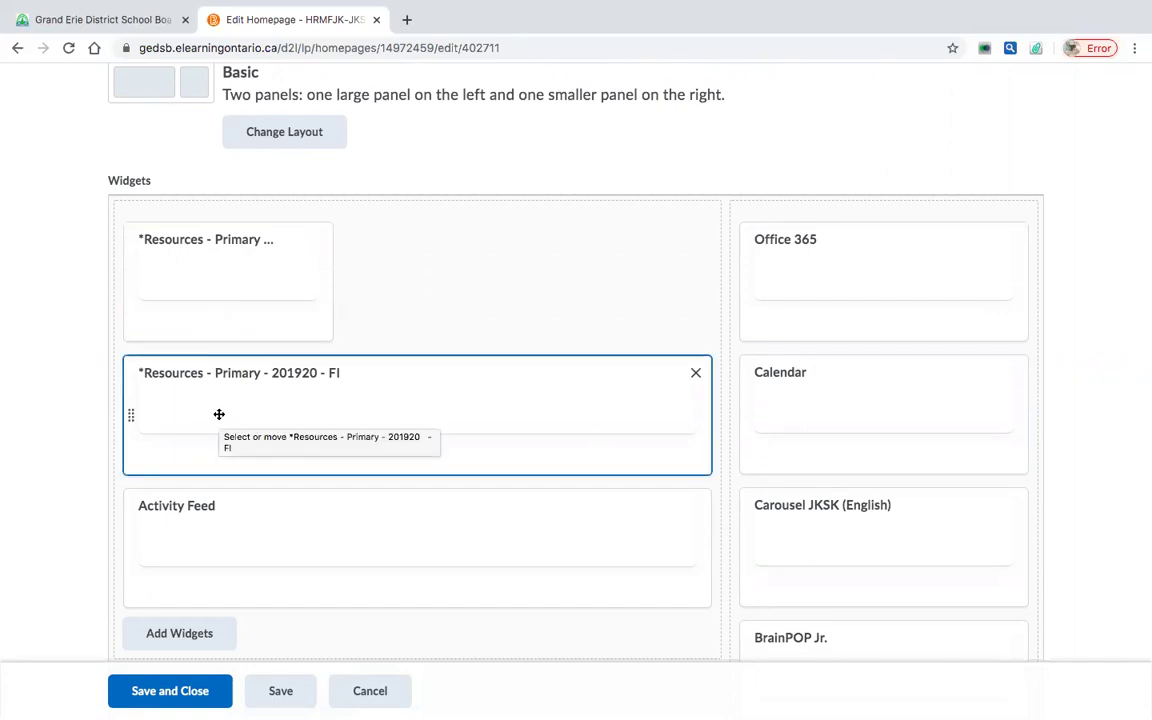
scroll(219, 414, down, 2)
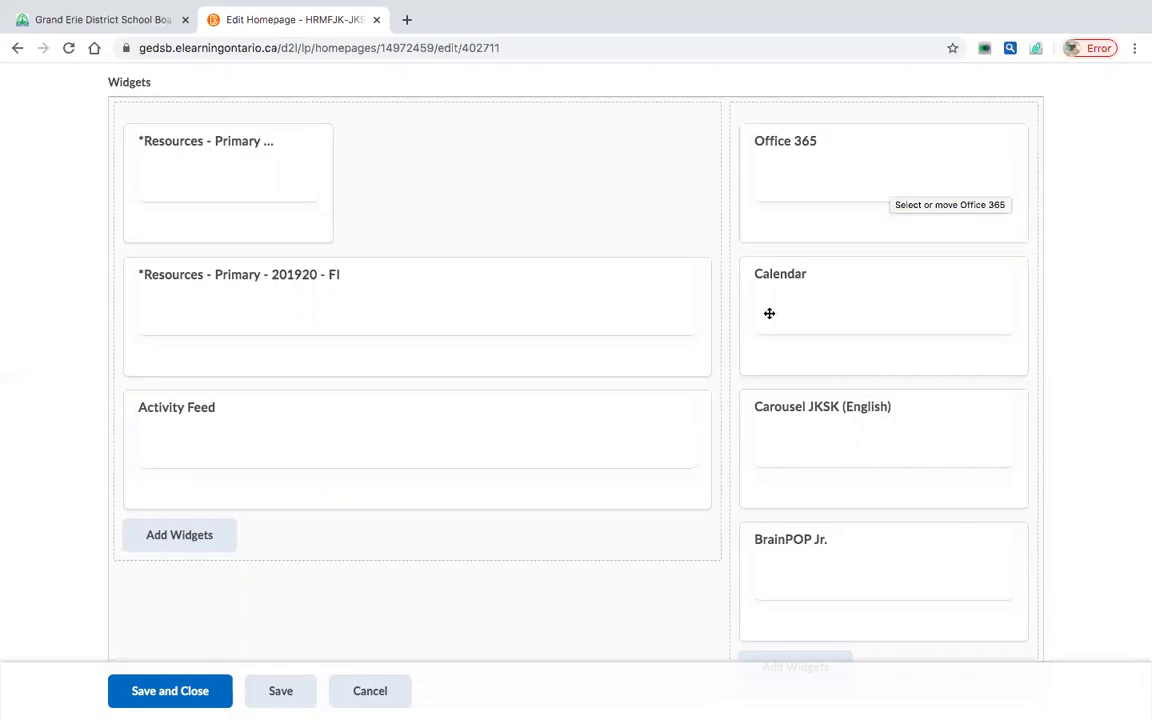
scroll(859, 326, down, 2)
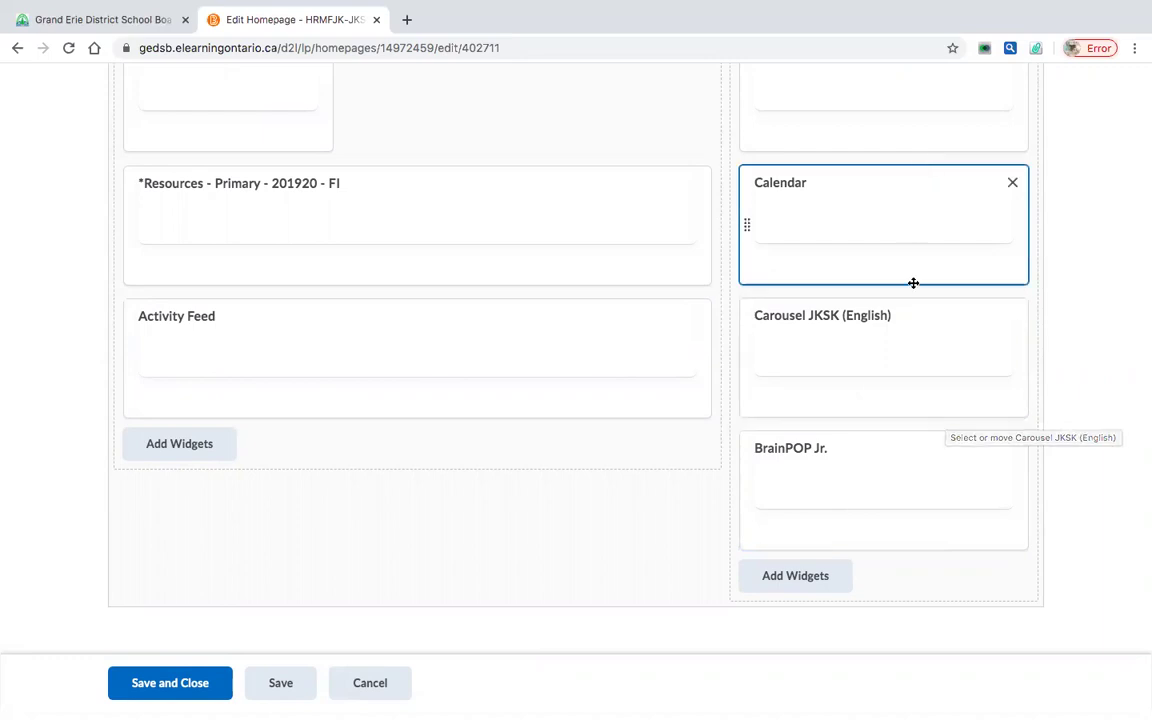
scroll(910, 379, up, 2)
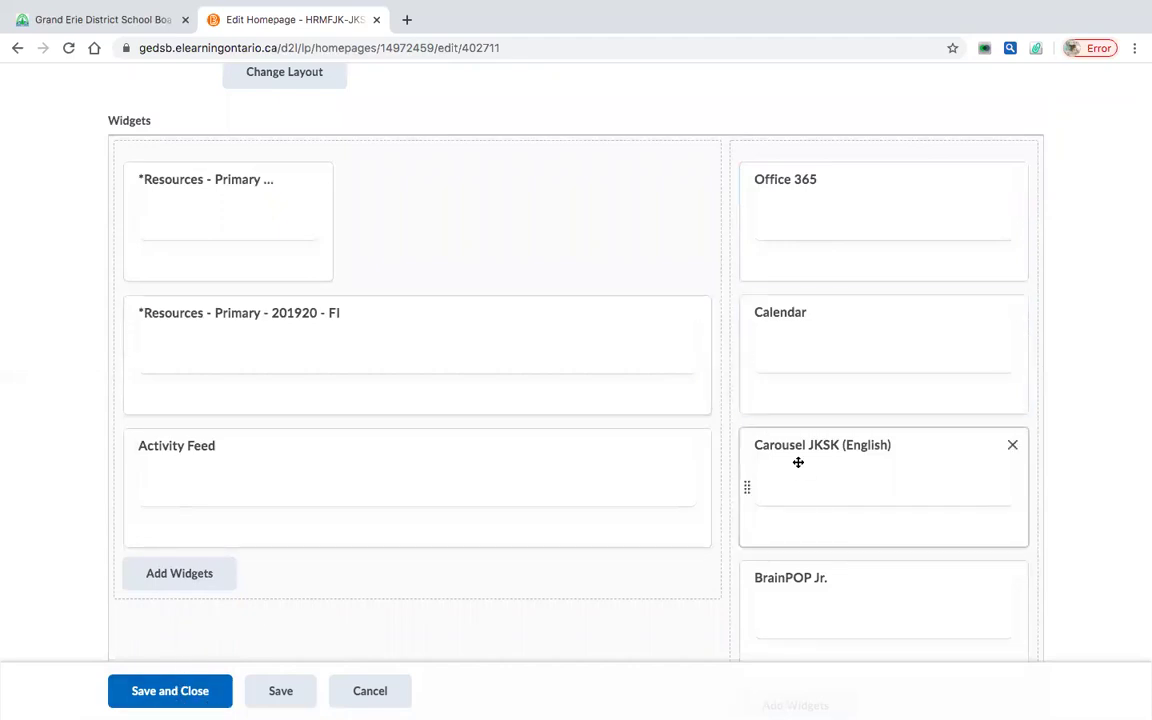
- Add the custom widget "Carousel Grade 1 (English)" to the homepage's smaller panel
scroll(800, 463, down, 2)
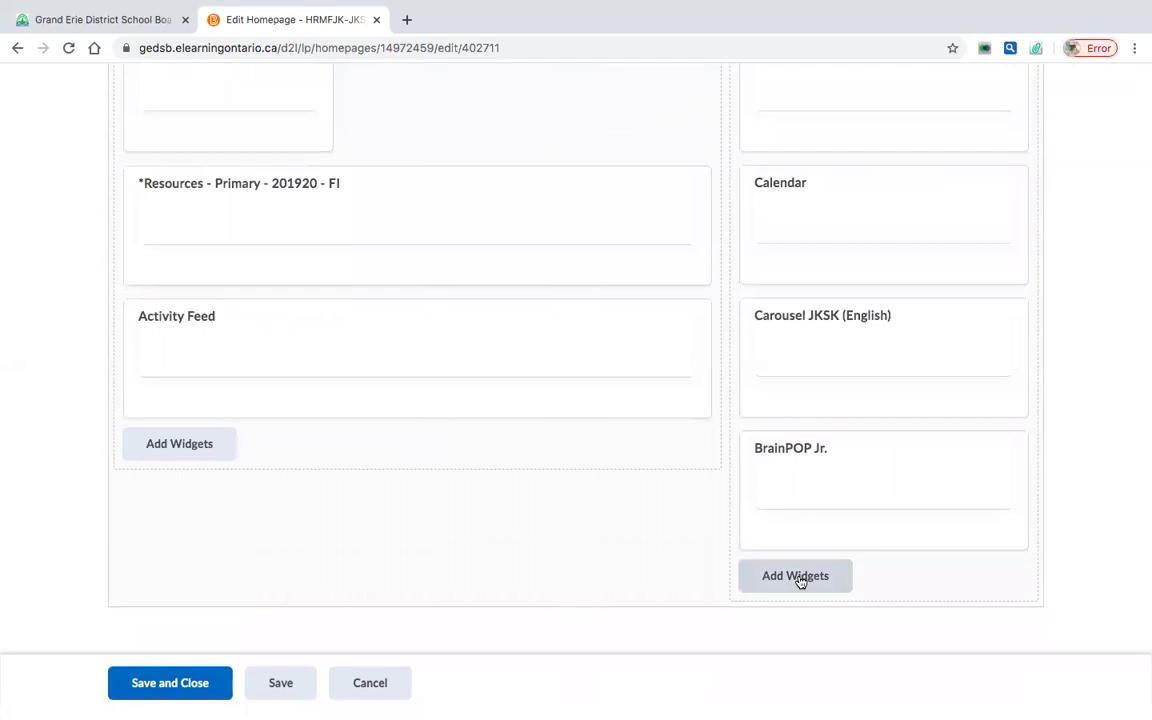
click(797, 578)
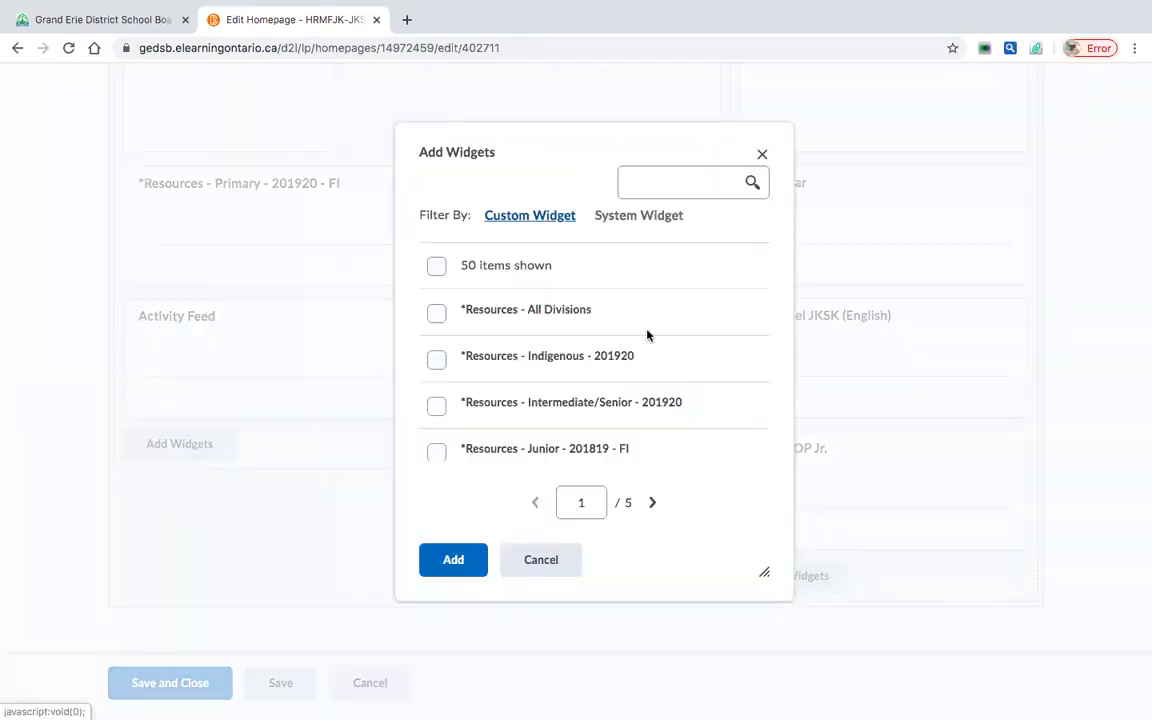
scroll(555, 340, down, 5)
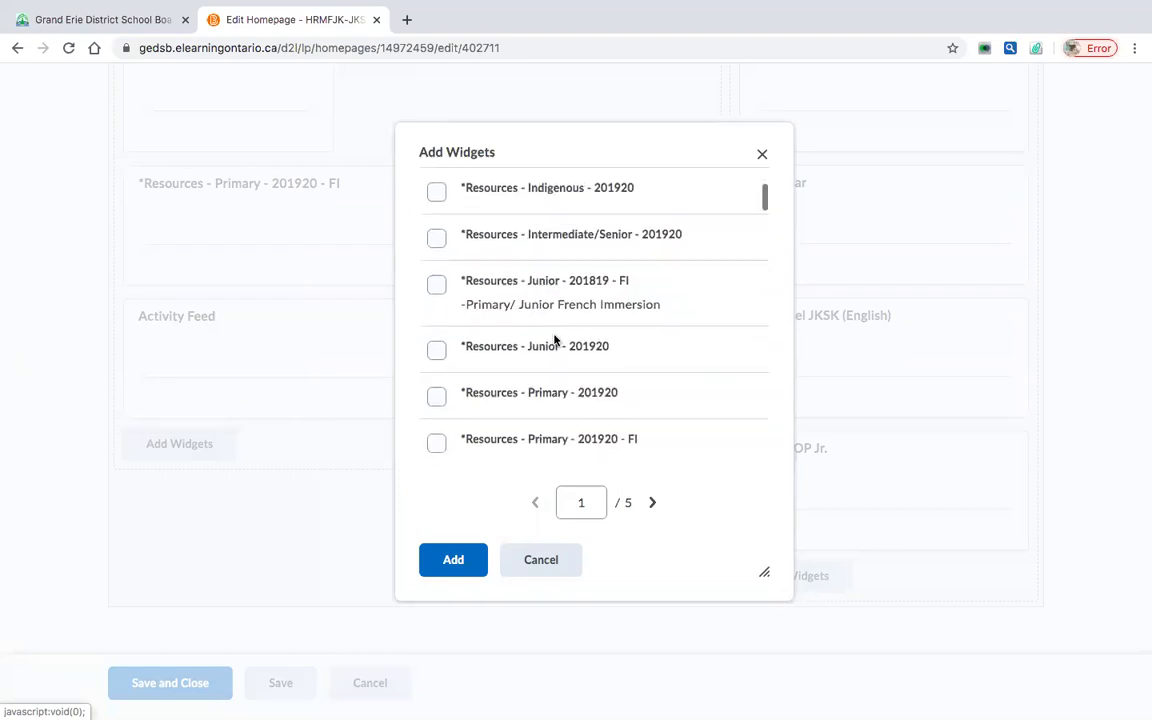
scroll(555, 340, down, 3)
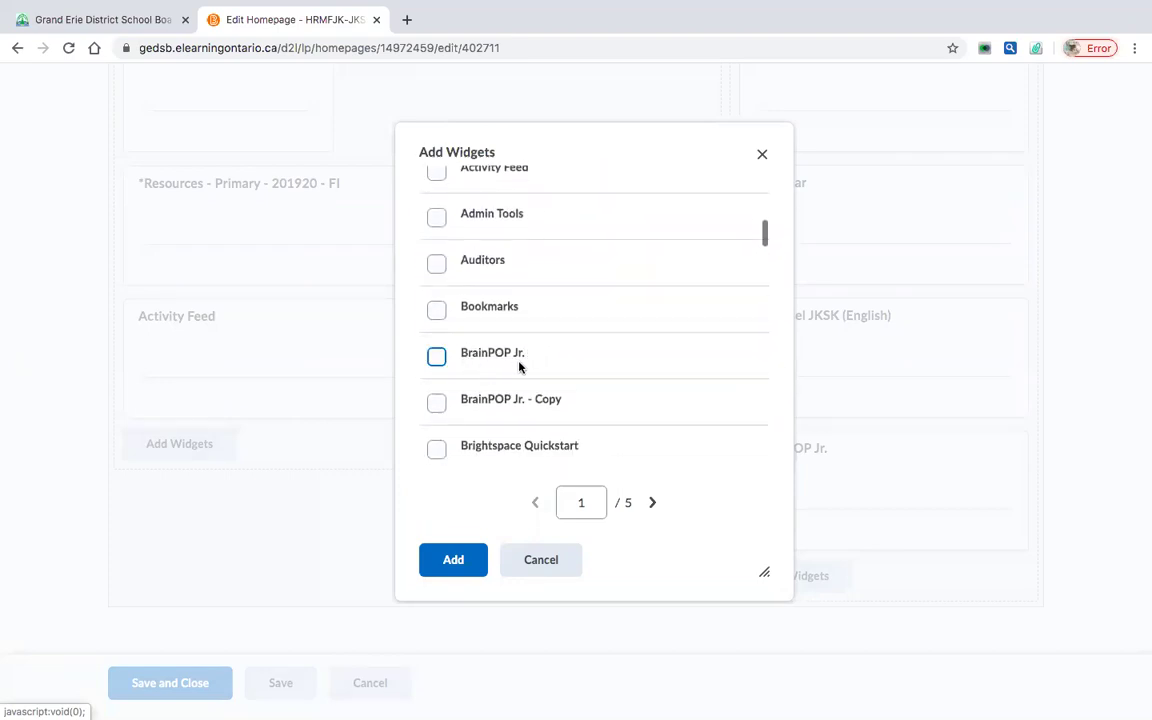
scroll(556, 361, down, 3)
scroll(556, 361, down, 4)
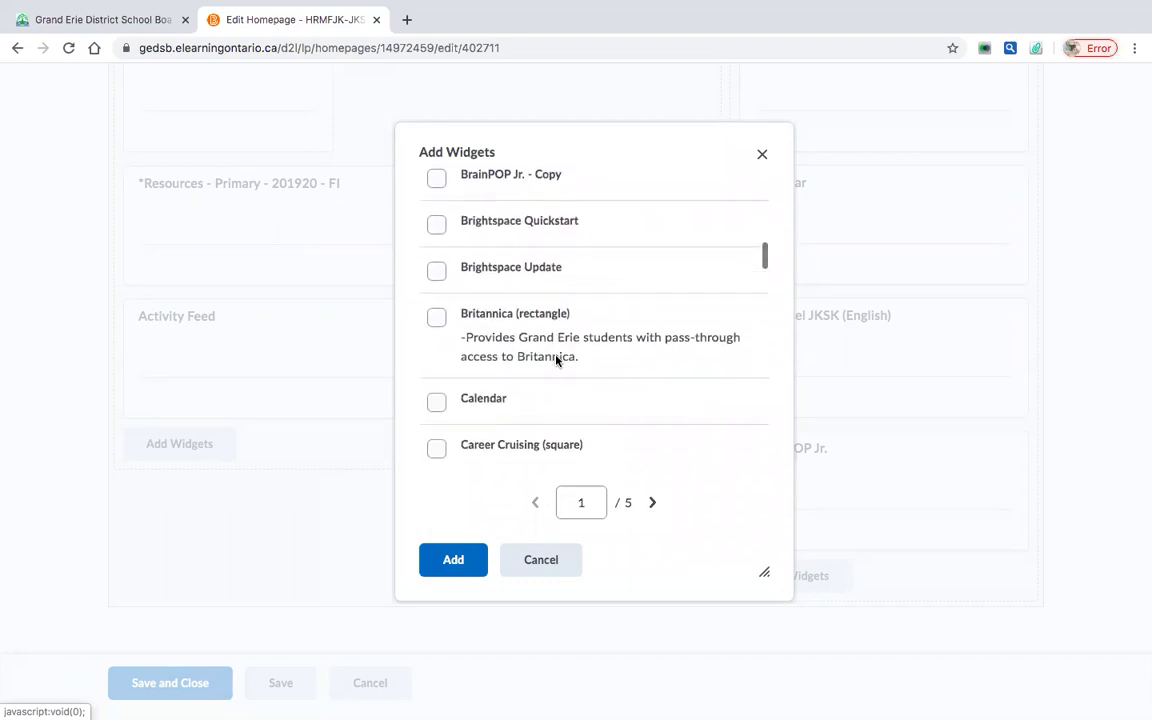
scroll(556, 361, down, 3)
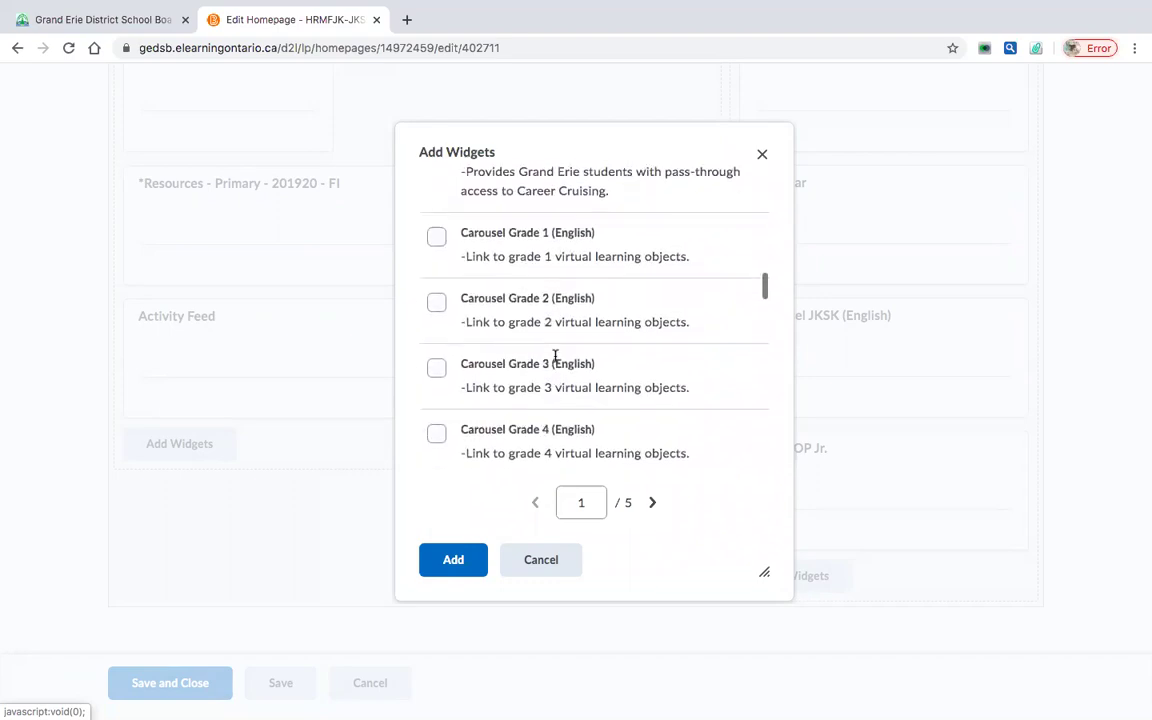
scroll(575, 262, up, 1)
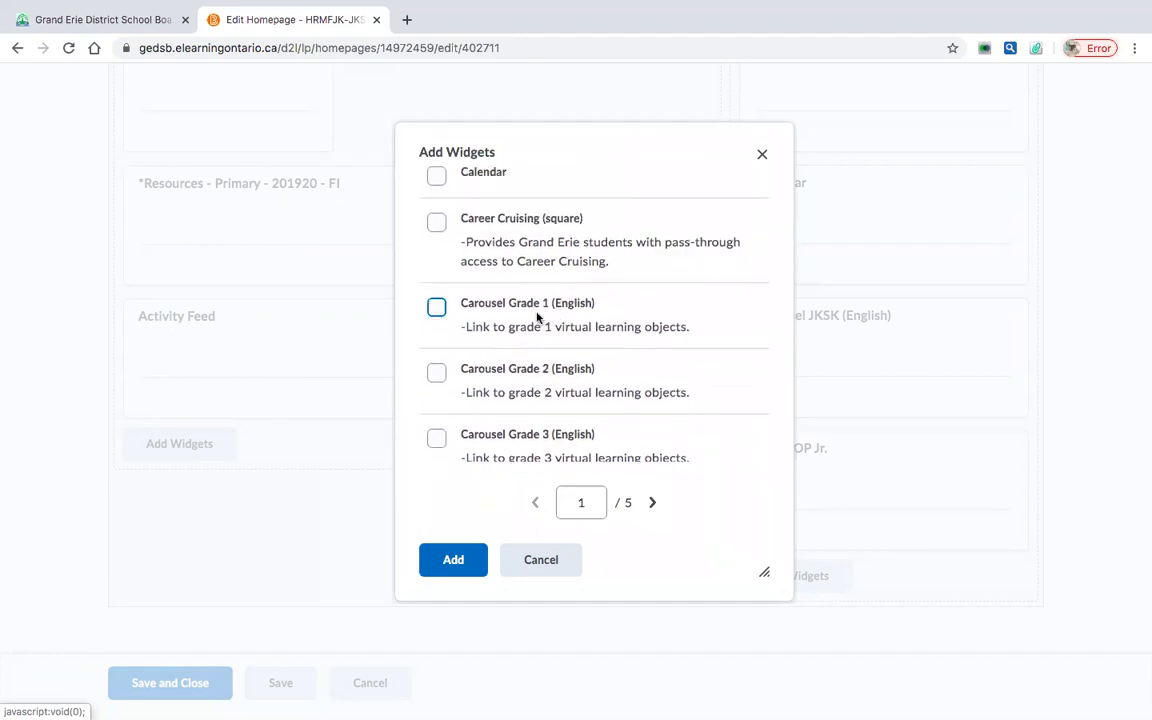
click(437, 308)
click(441, 560)
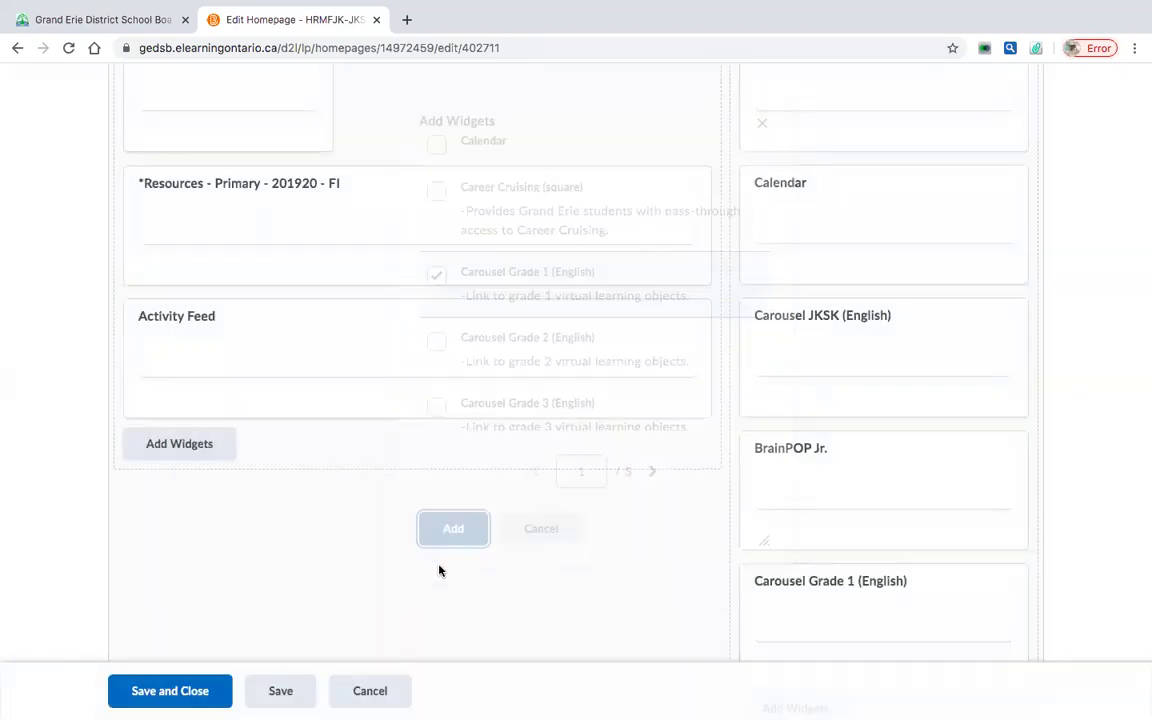
- Move the Carousel Grade 1 (English) widget above BrainPOP Jr., directly below Carousel JKSK (English)
scroll(874, 615, down, 1)
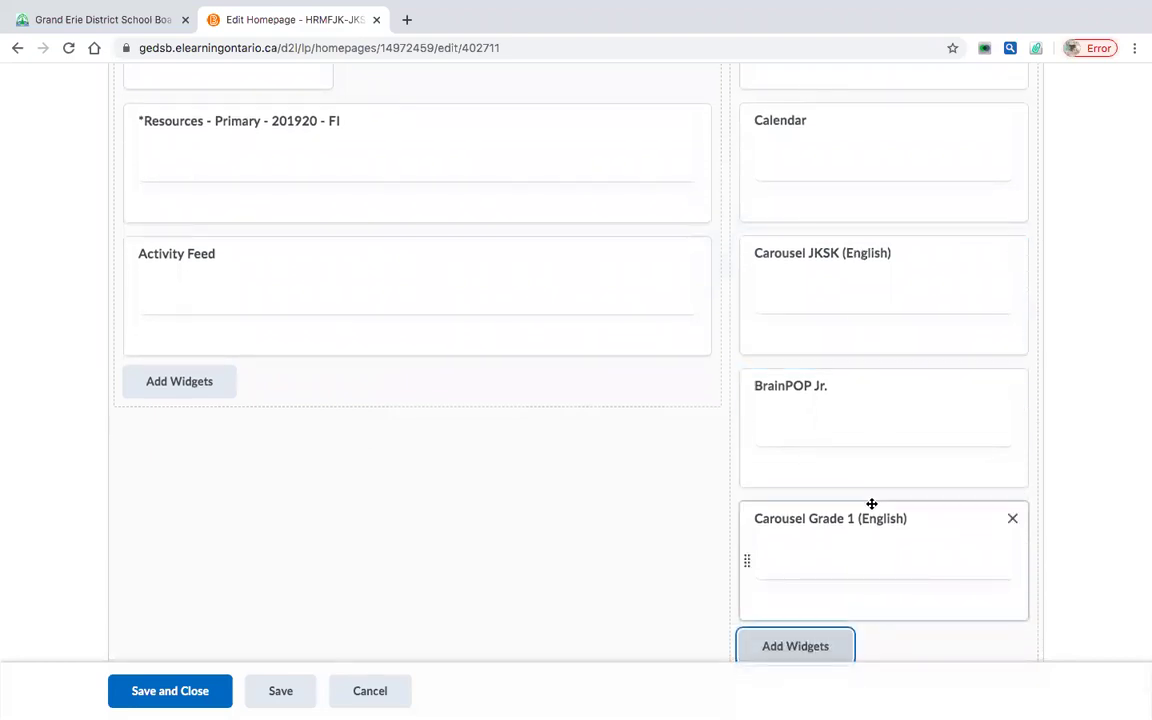
drag(873, 509, 877, 383)
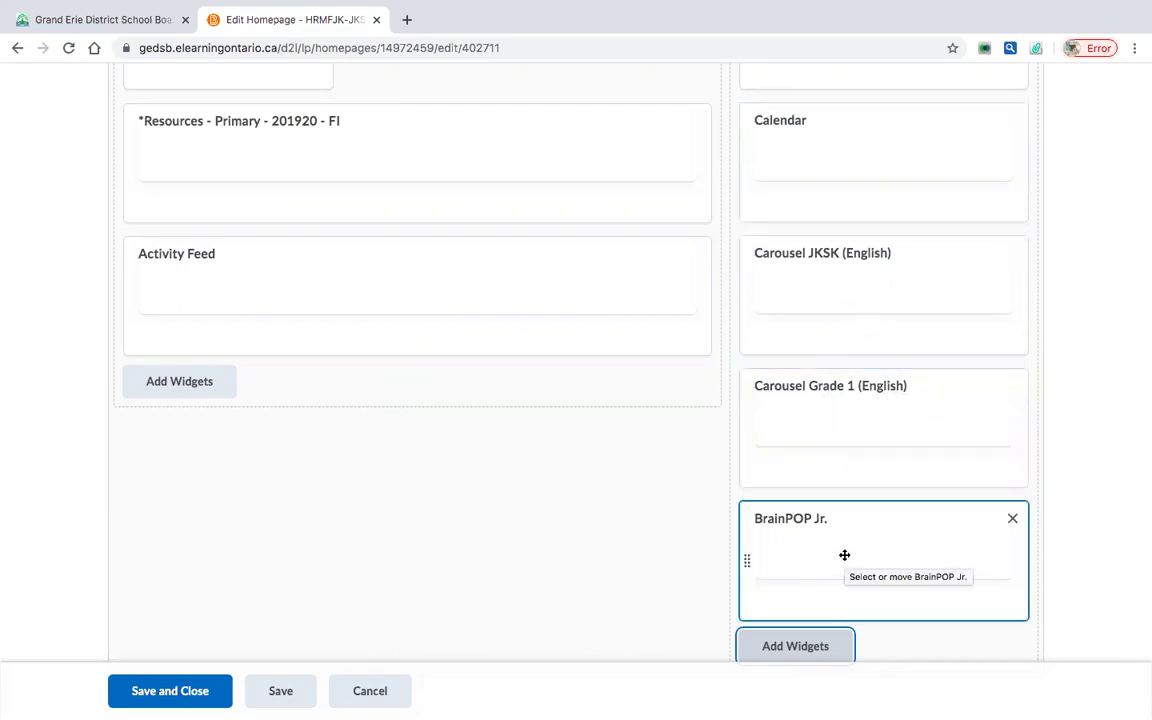
- Add the system widget "Access Google Apps" to the homepage's larger panel, below the Activity Feed
scroll(427, 527, left, 2)
scroll(427, 527, up, 1)
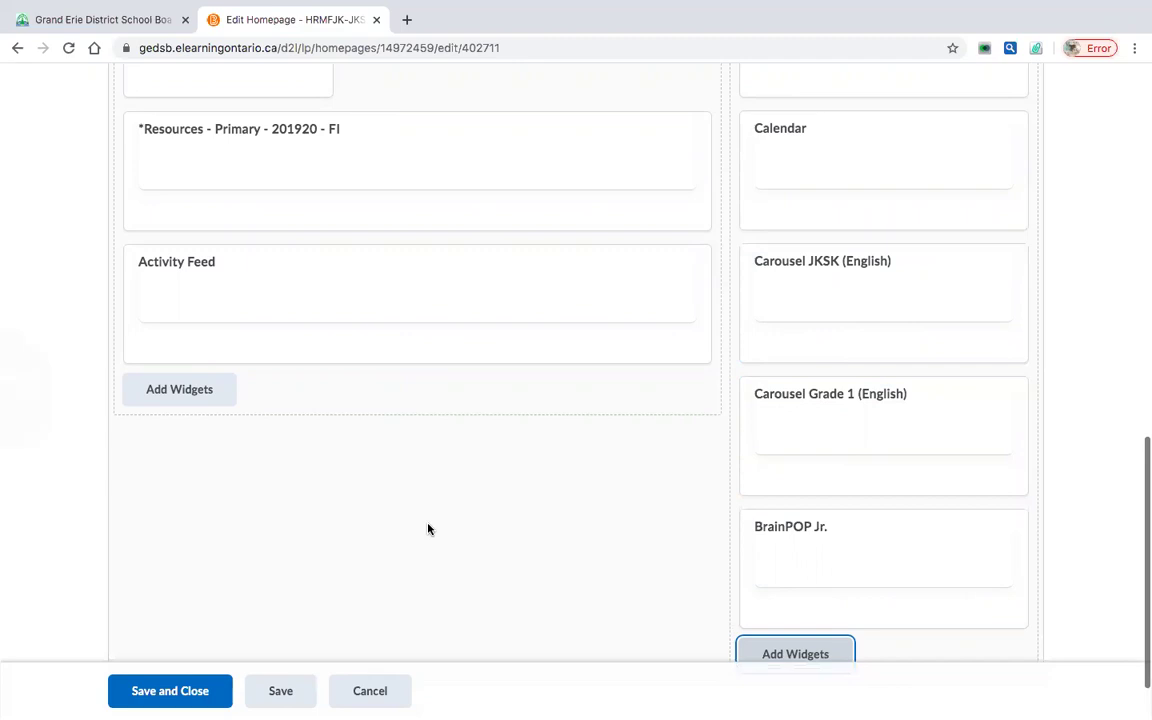
click(186, 399)
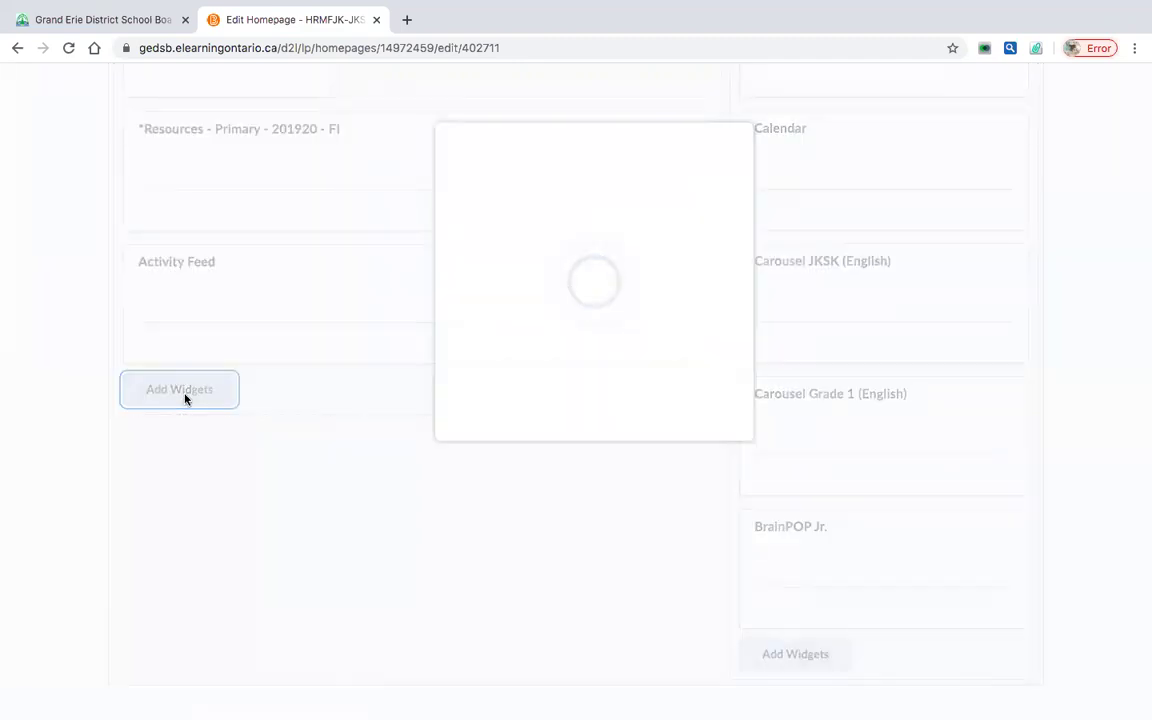
scroll(499, 345, down, 5)
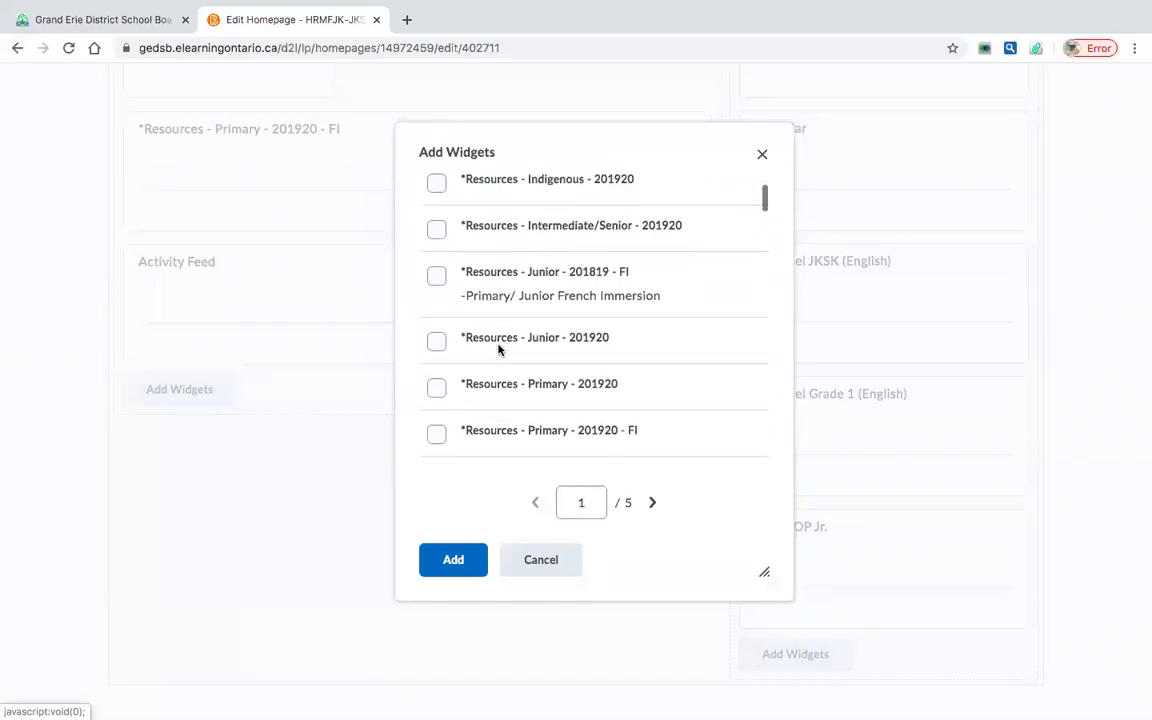
scroll(499, 348, down, 10)
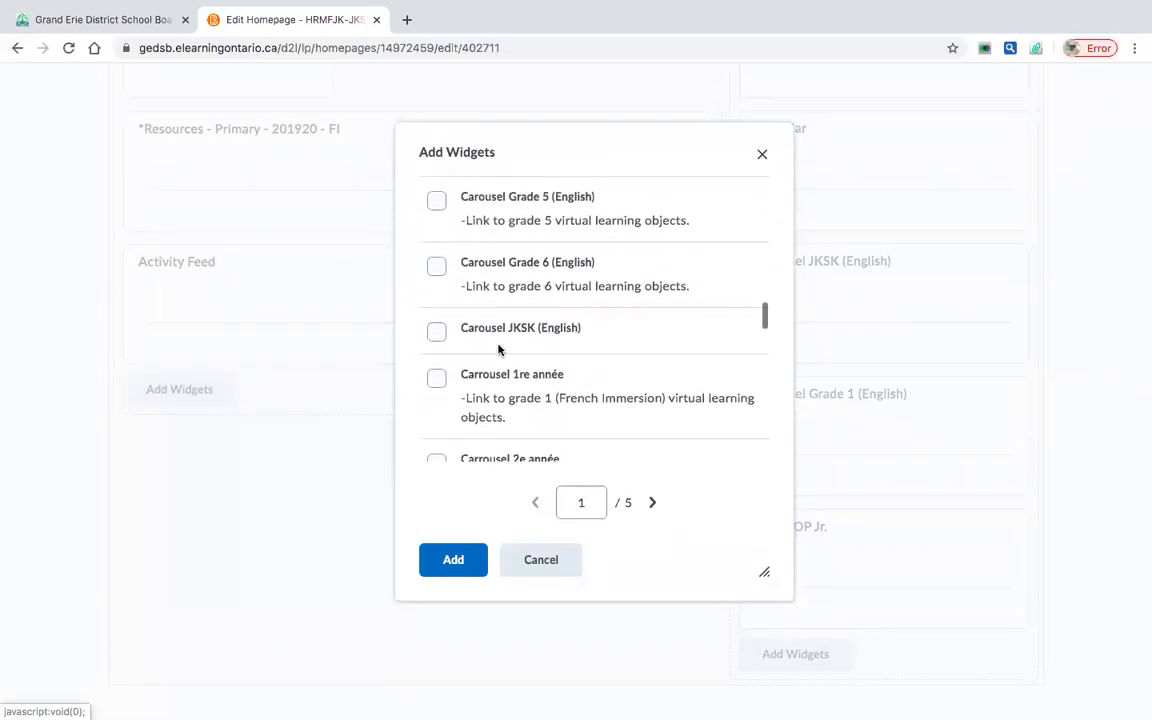
scroll(499, 348, up, 15)
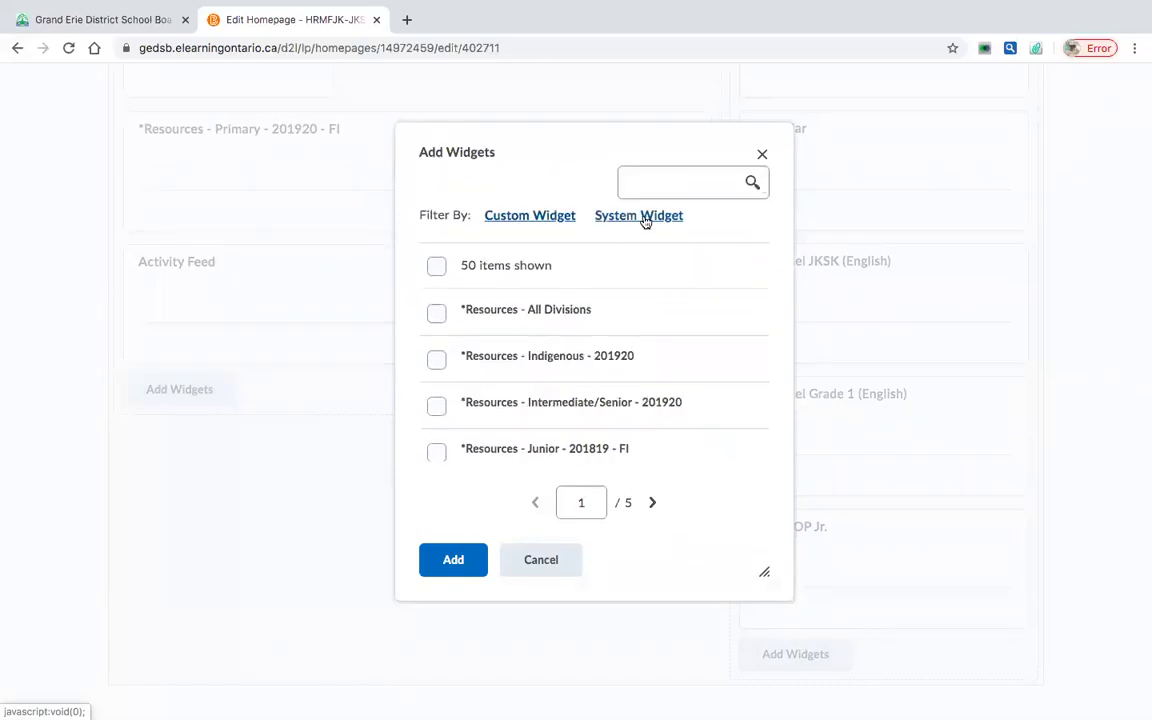
click(645, 217)
scroll(558, 329, down, 1)
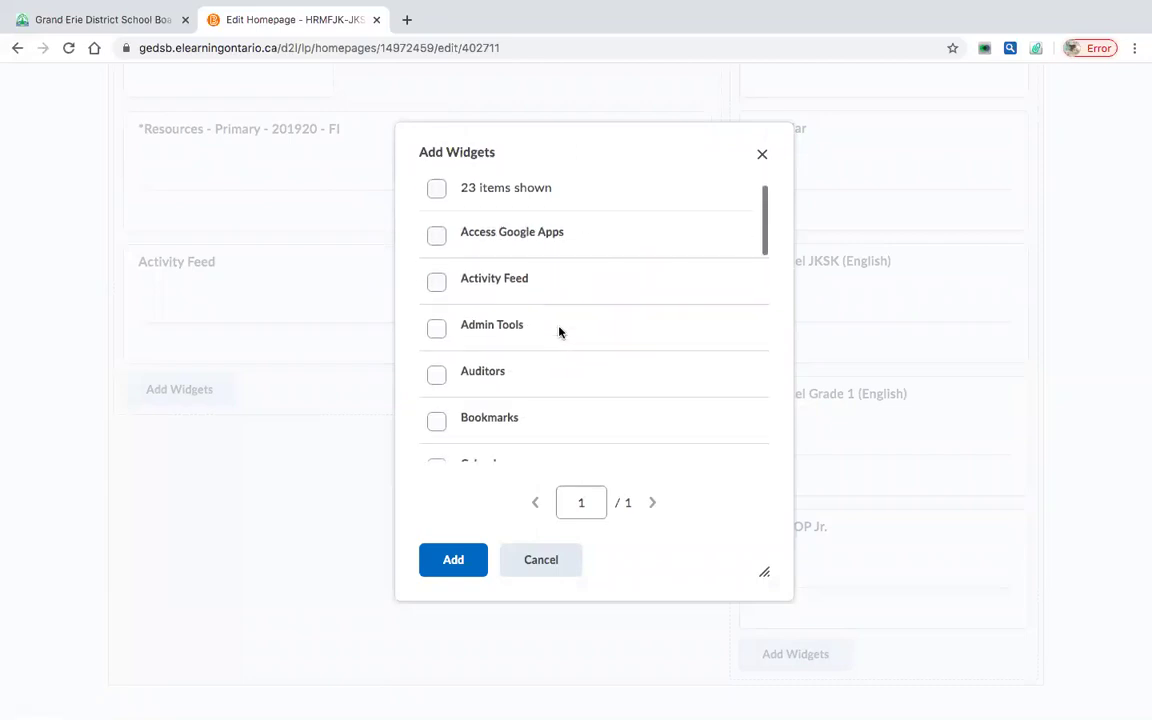
scroll(559, 332, up, 1)
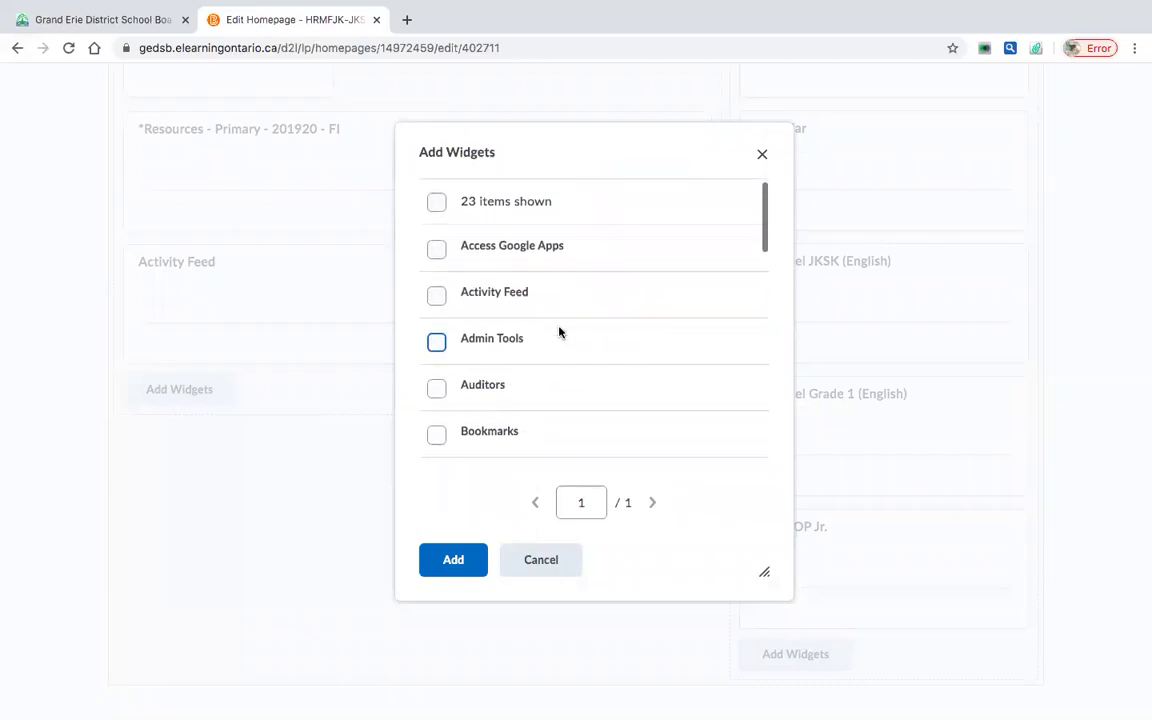
click(436, 251)
click(452, 553)
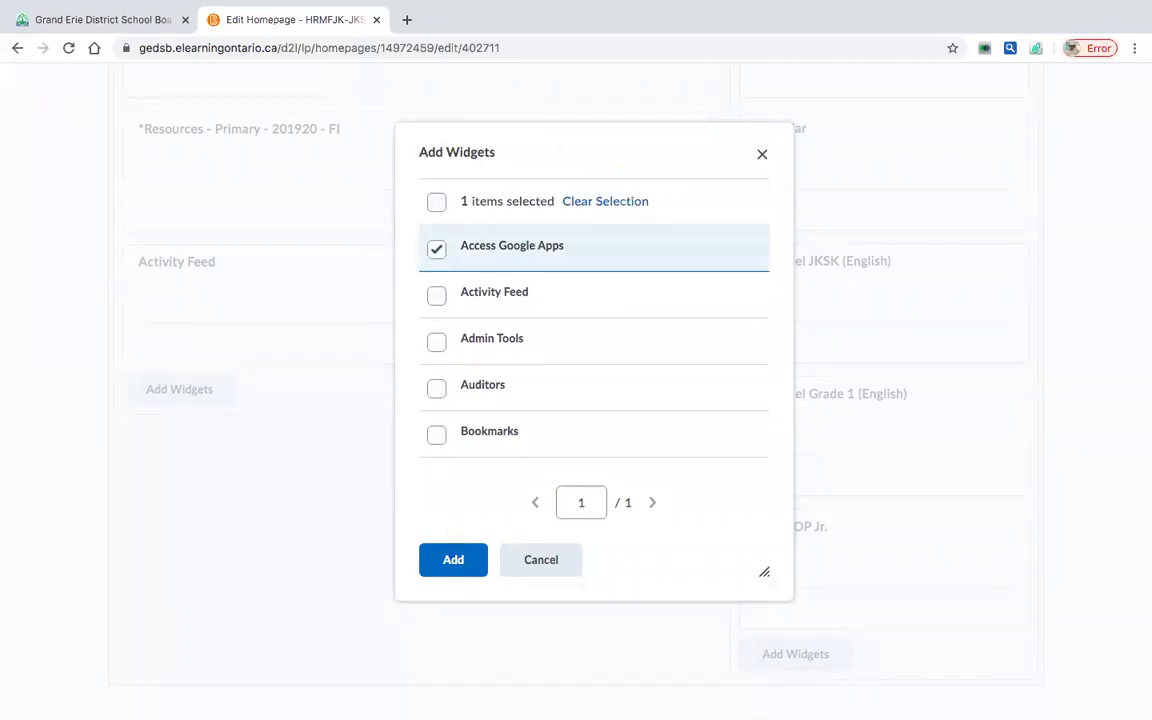
click(445, 566)
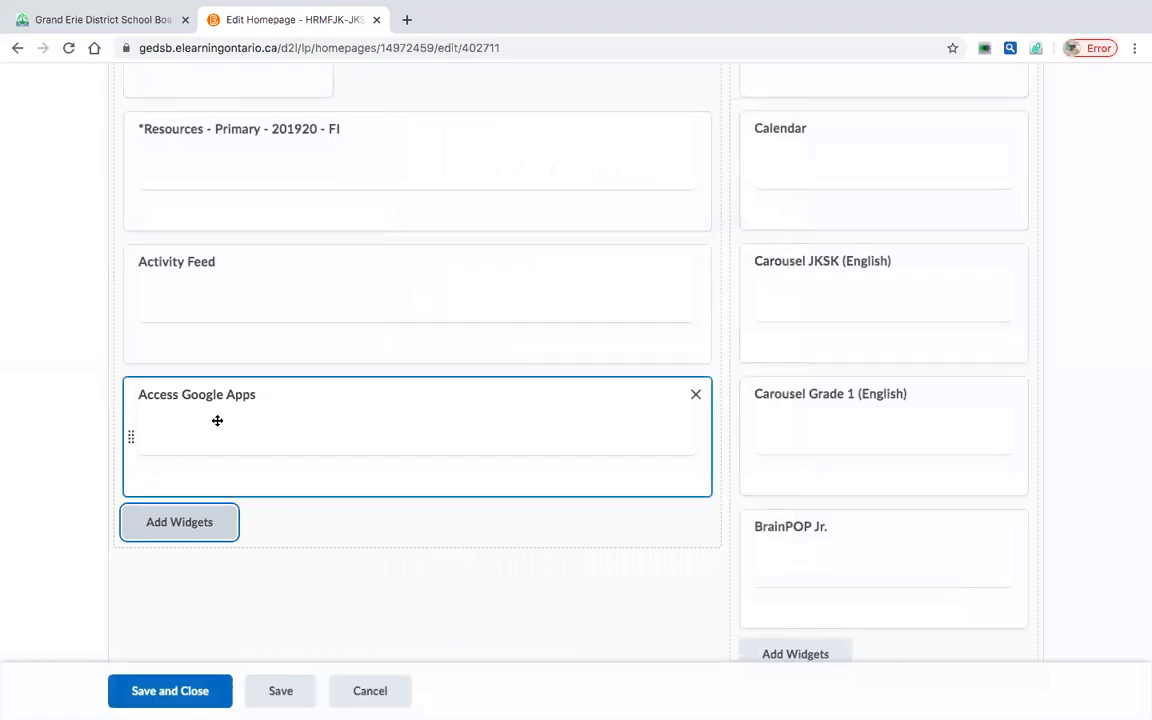
- Save and close the edited homepage and locate "1920 Kindergarten/ Primary Homepage - Copy" in the homepages list
scroll(360, 275, up, 2)
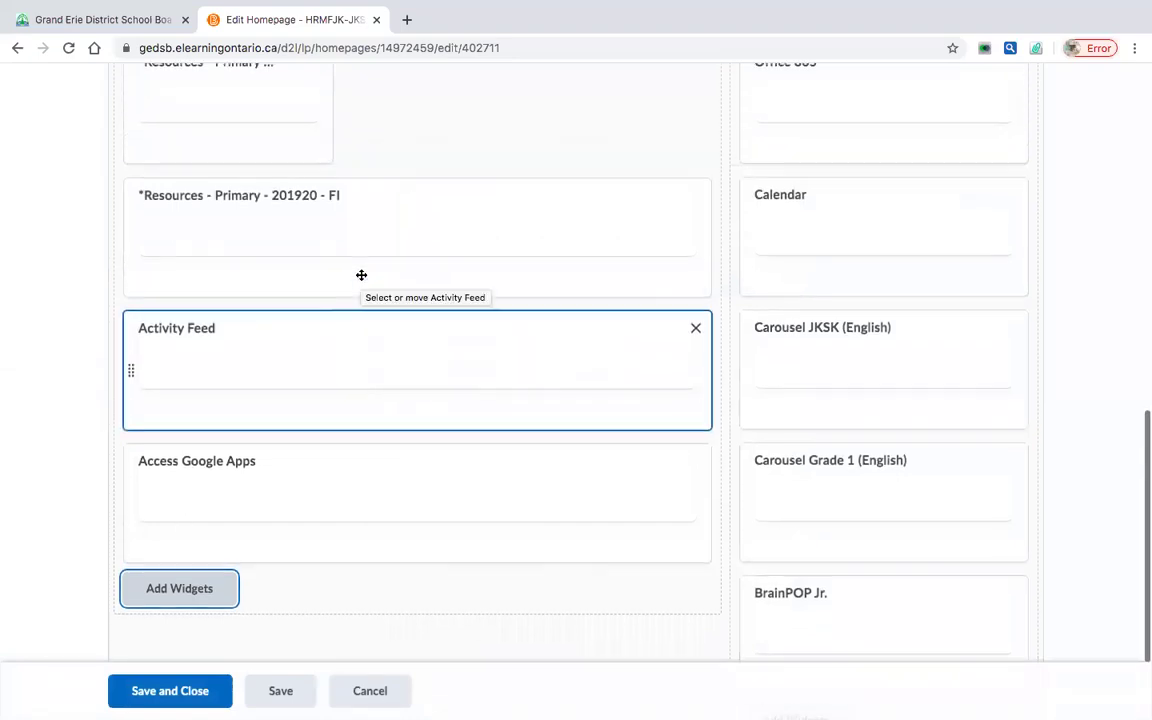
click(160, 700)
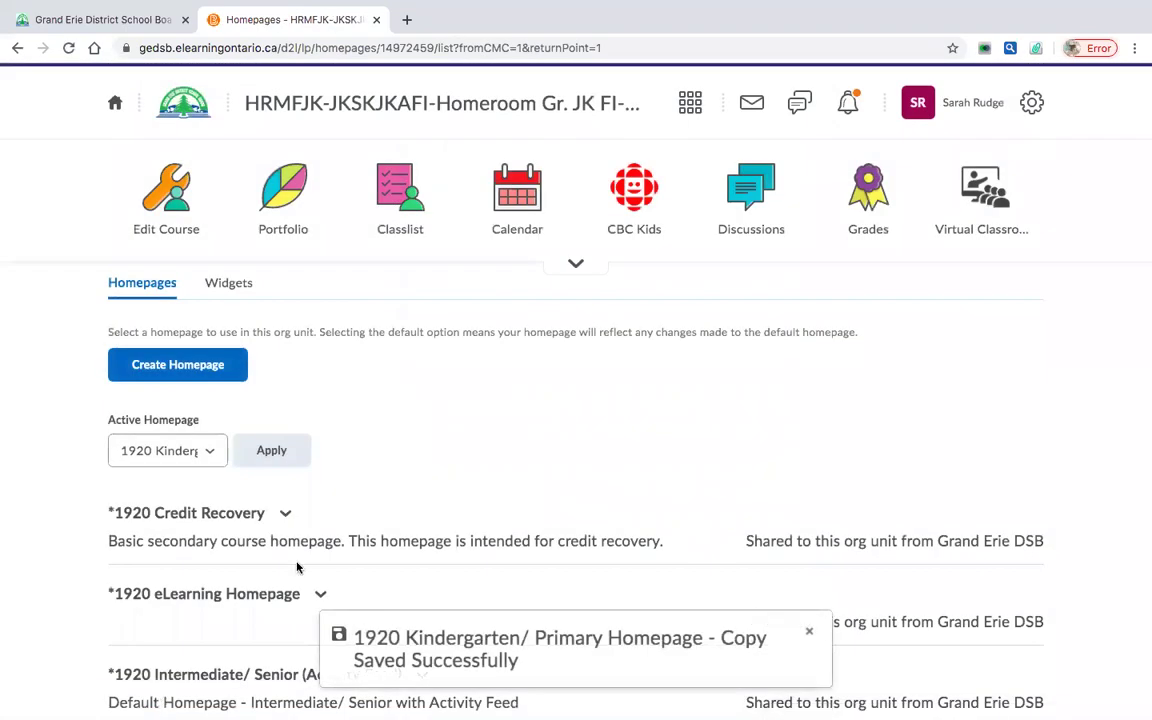
scroll(528, 500, down, 5)
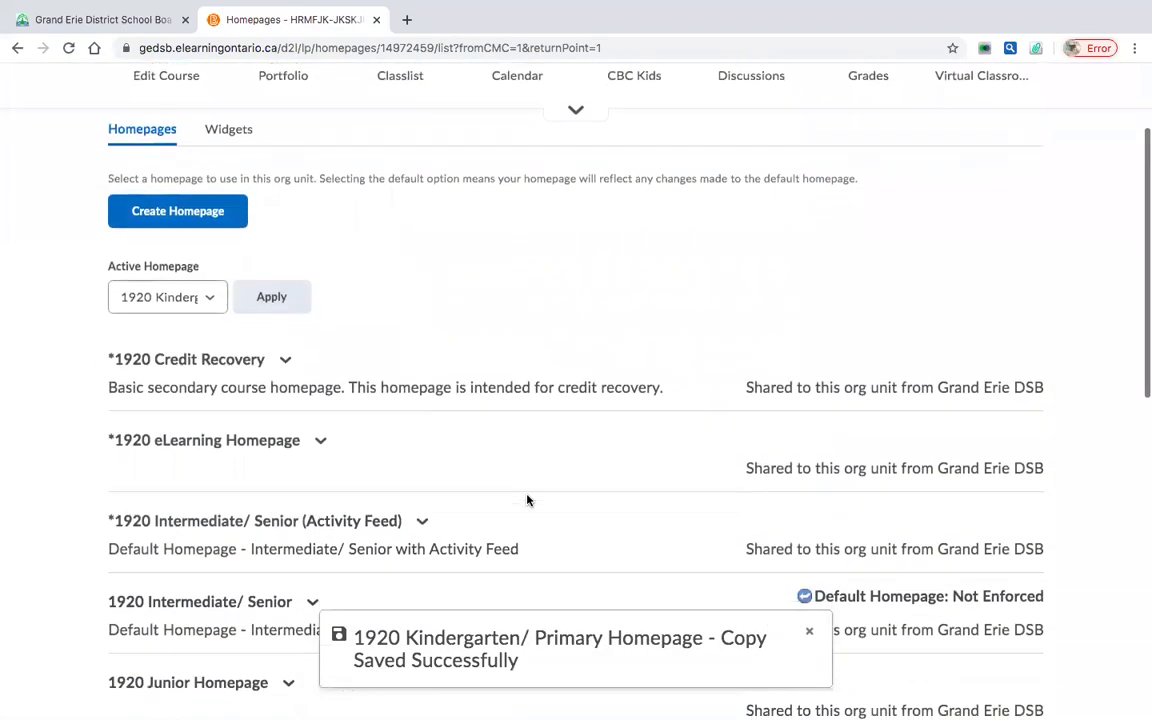
scroll(528, 500, down, 2)
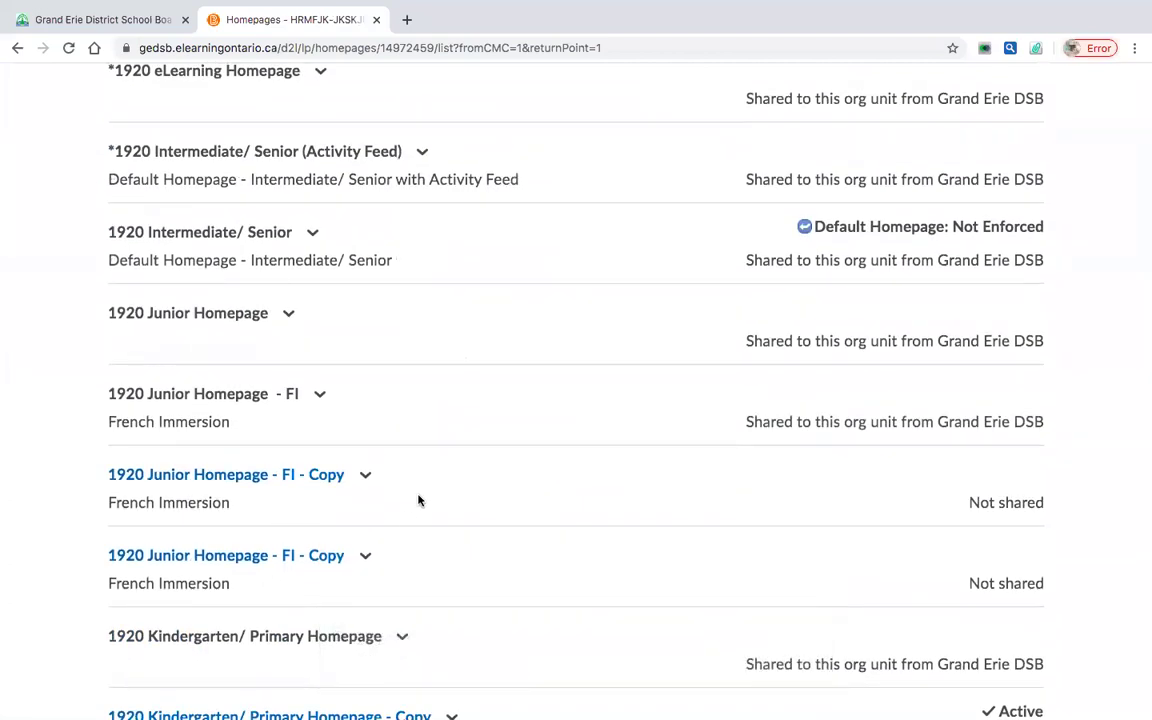
scroll(419, 499, down, 2)
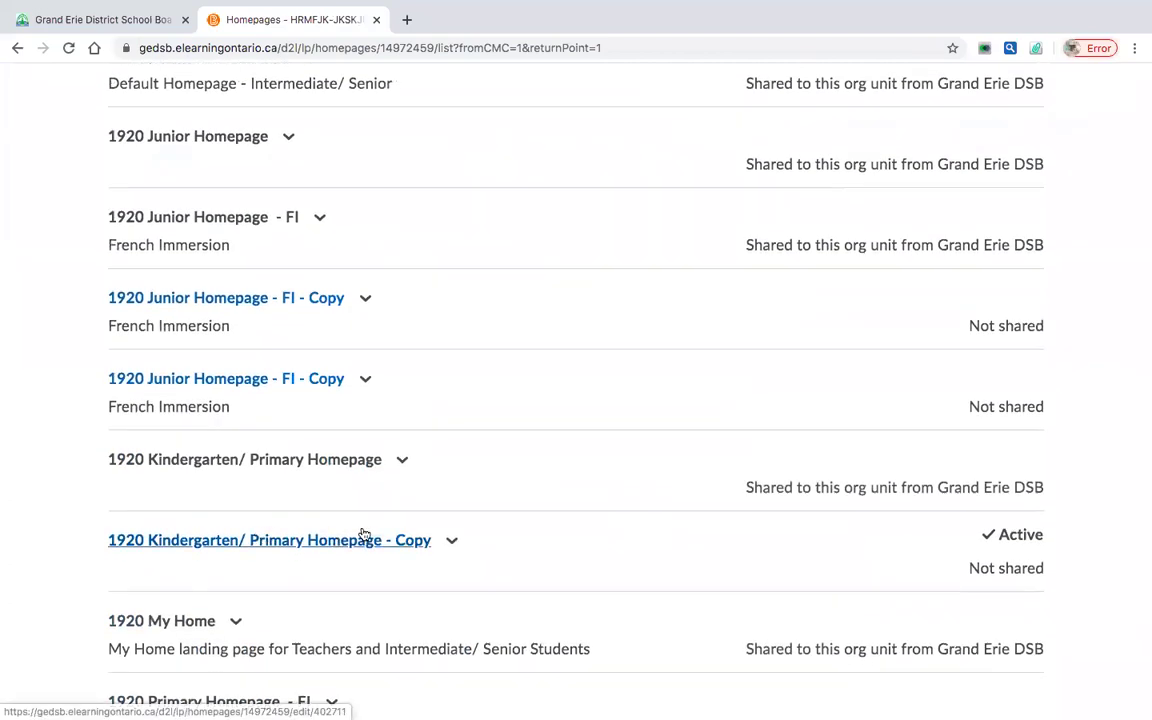
scroll(504, 378, up, 6)
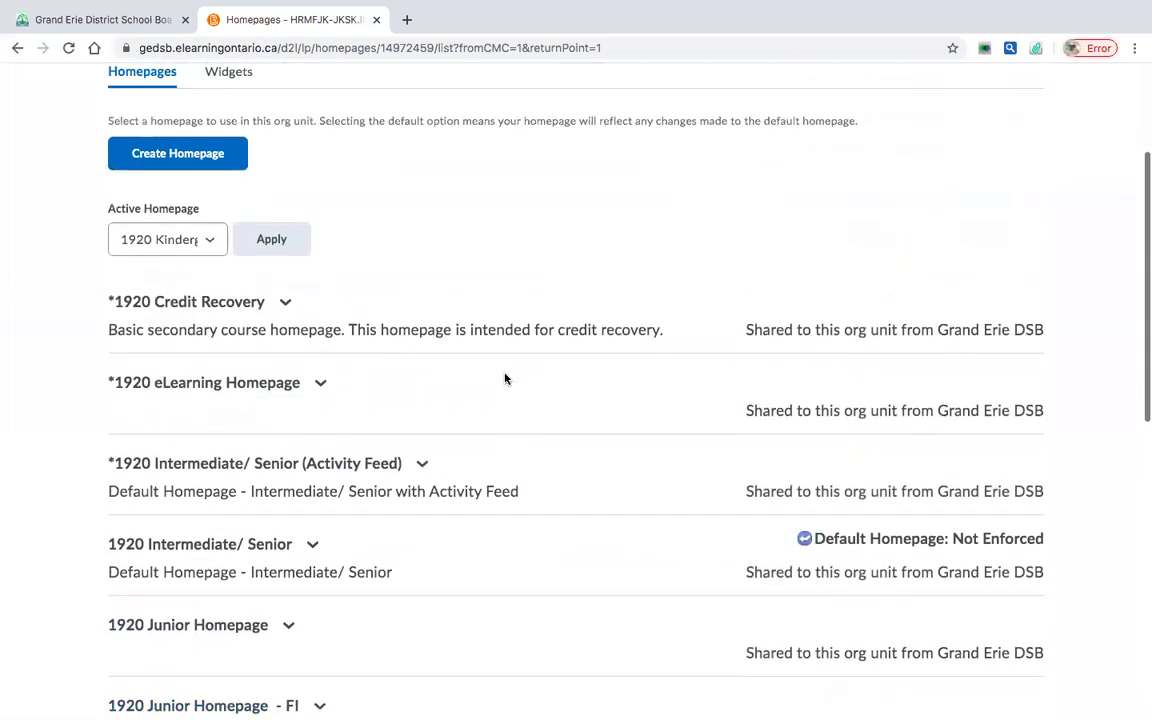
scroll(504, 378, up, 3)
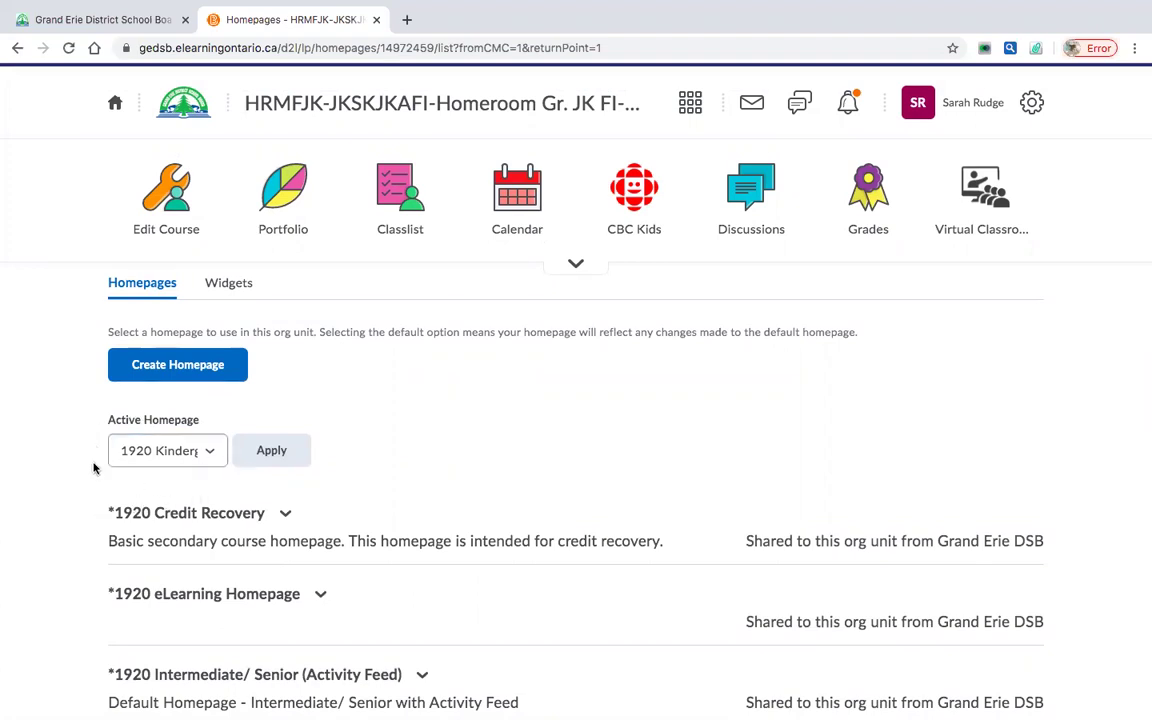
- Apply "1920 Kindergarten/ Primary Homepage - Copy" as the course's active homepage
click(211, 454)
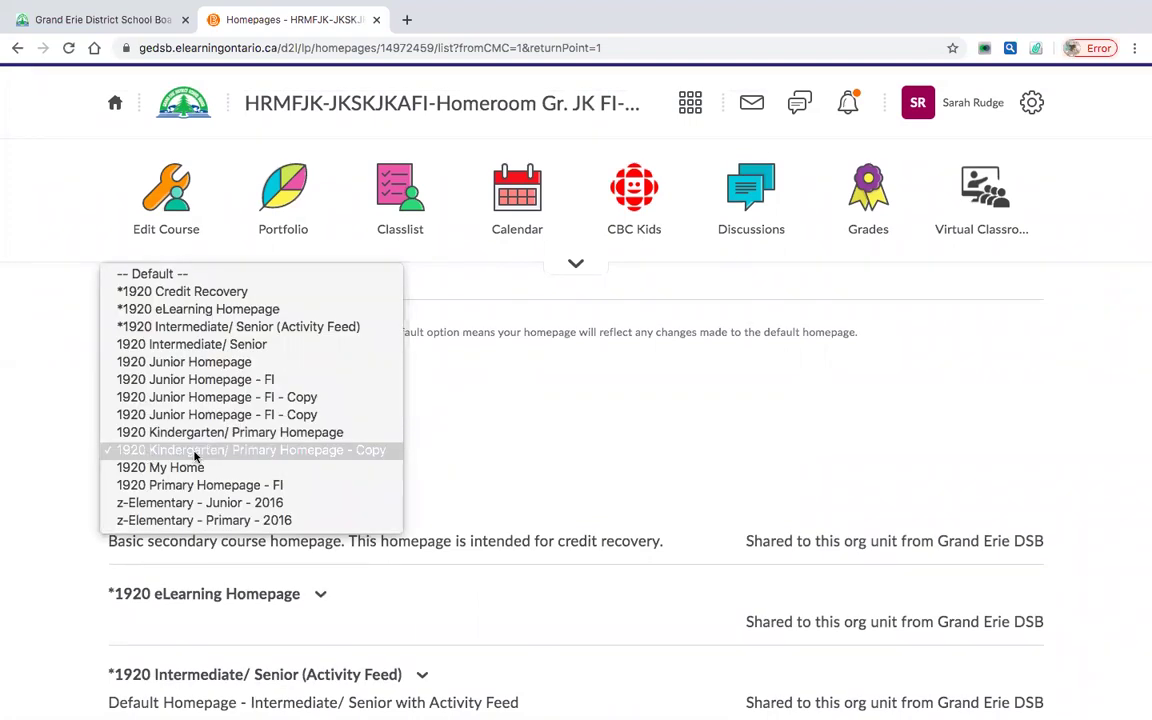
click(341, 456)
click(273, 457)
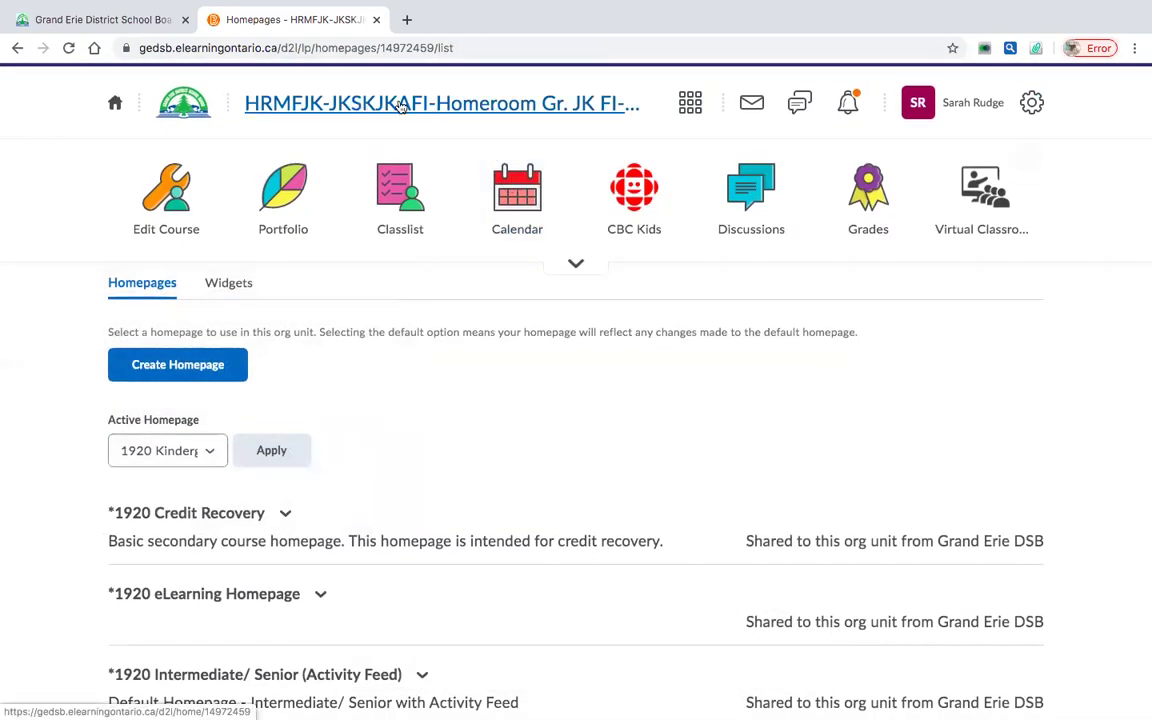
- Open the class homepage and review its resource, calendar, carousel and Activity Feed widgets down to the oldest post
click(437, 112)
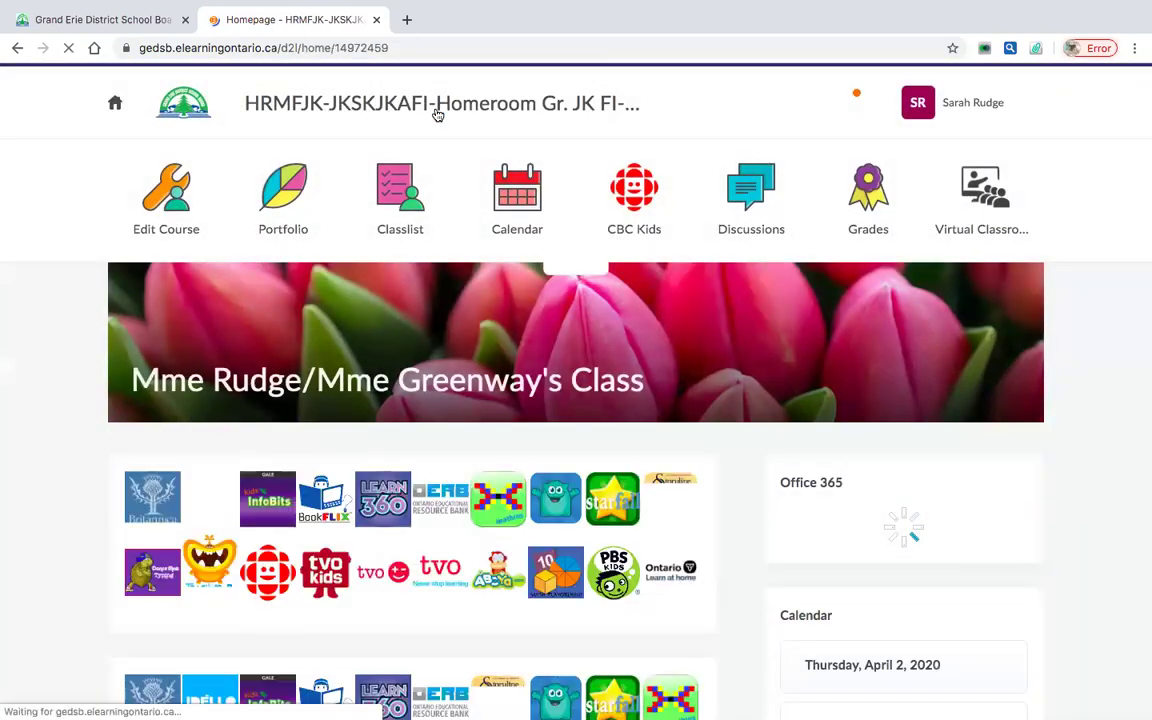
scroll(489, 270, down, 2)
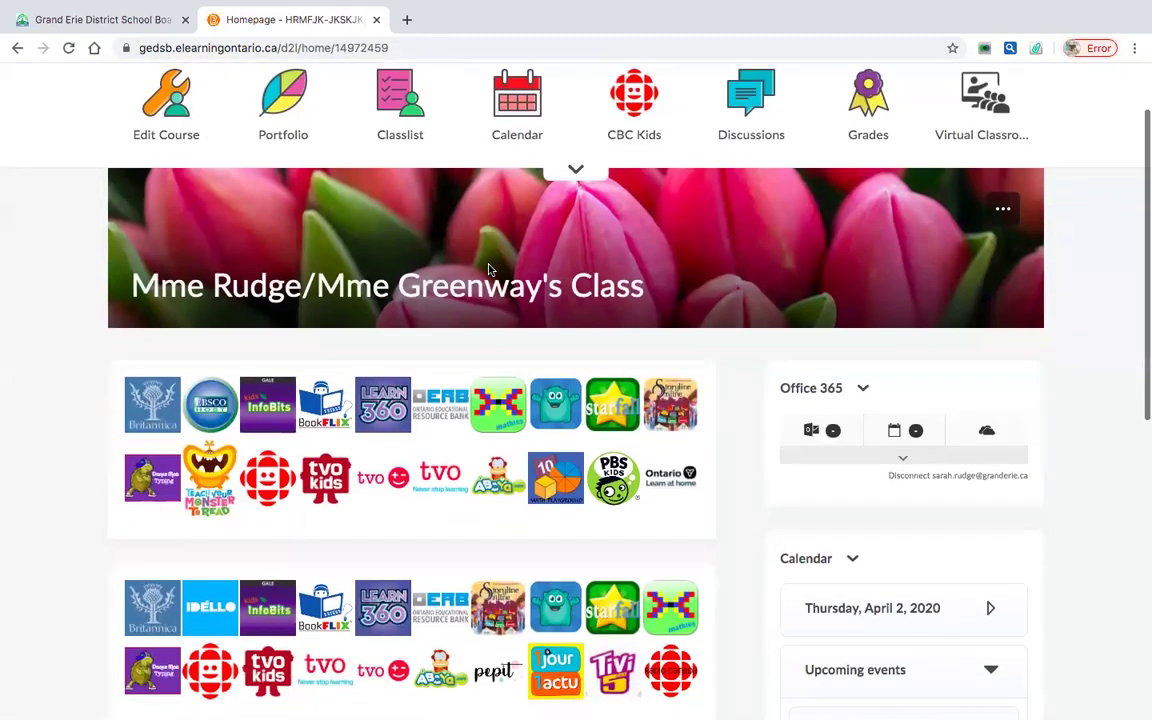
scroll(481, 574, down, 4)
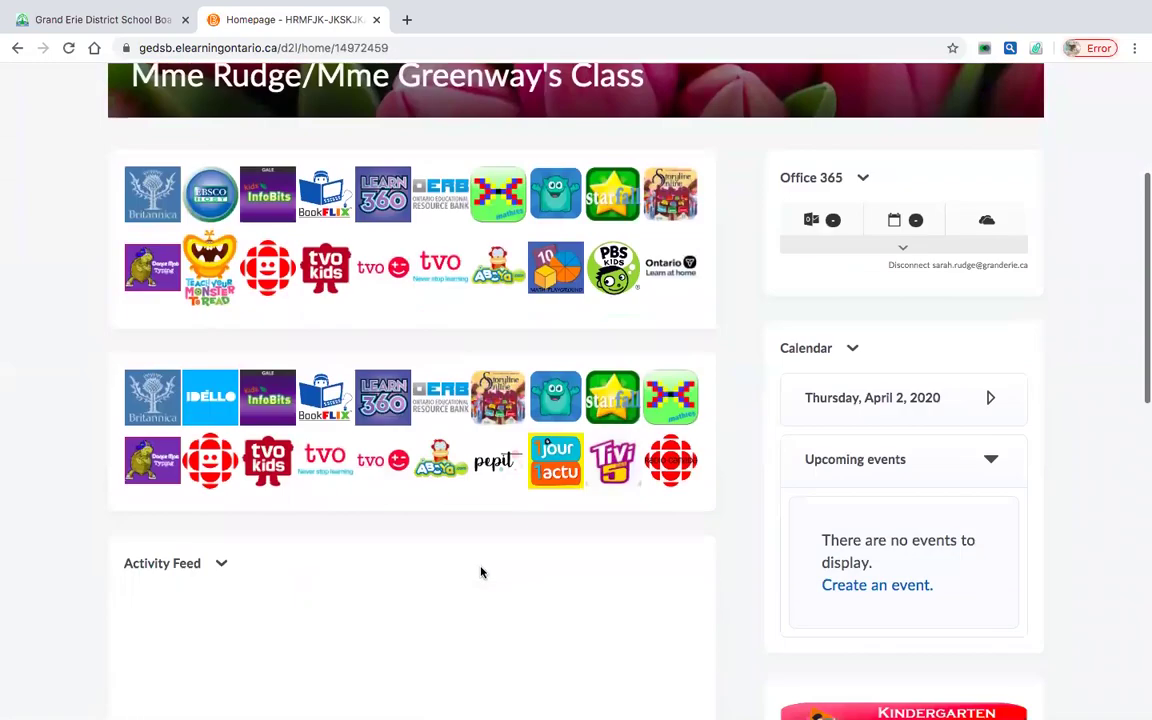
scroll(481, 572, down, 7)
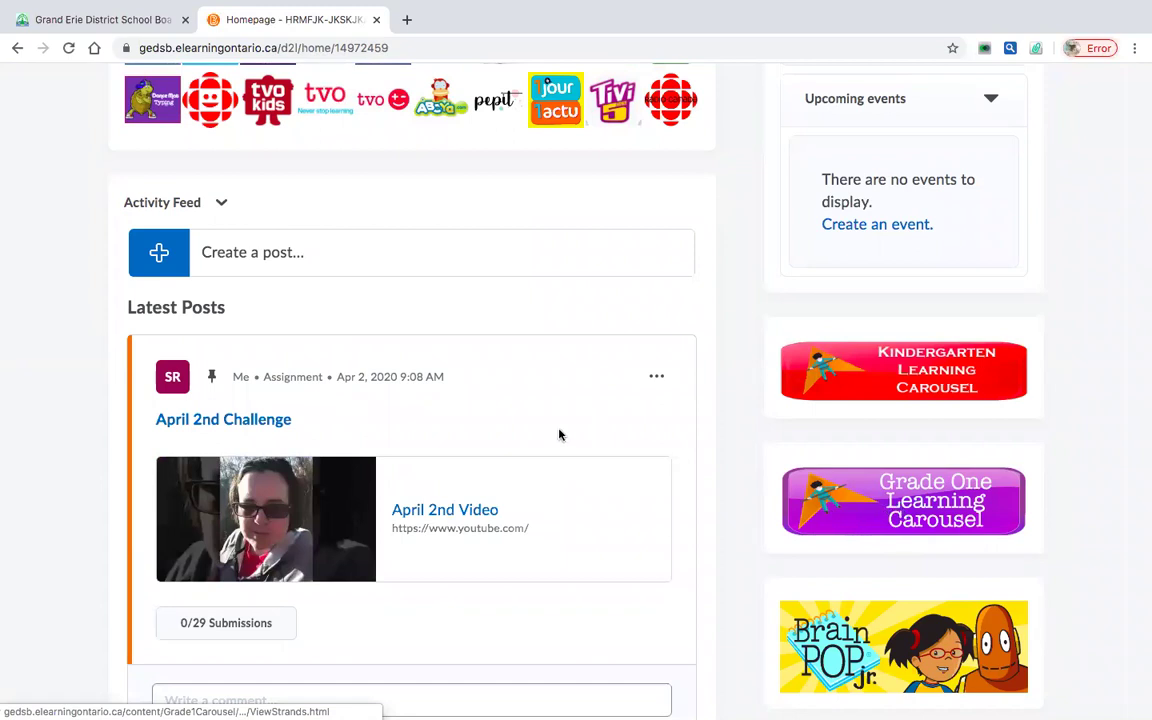
scroll(560, 434, down, 15)
scroll(560, 434, down, 17)
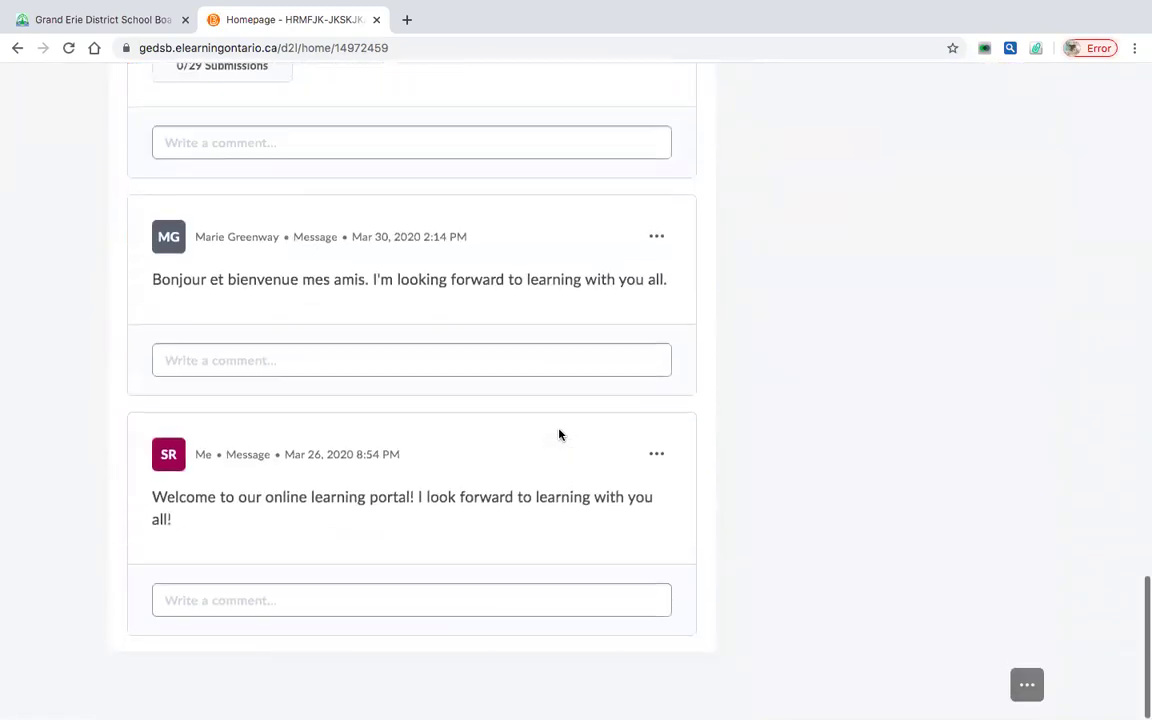
- View the homepage's management options without choosing one, and return to the class banner
click(1027, 691)
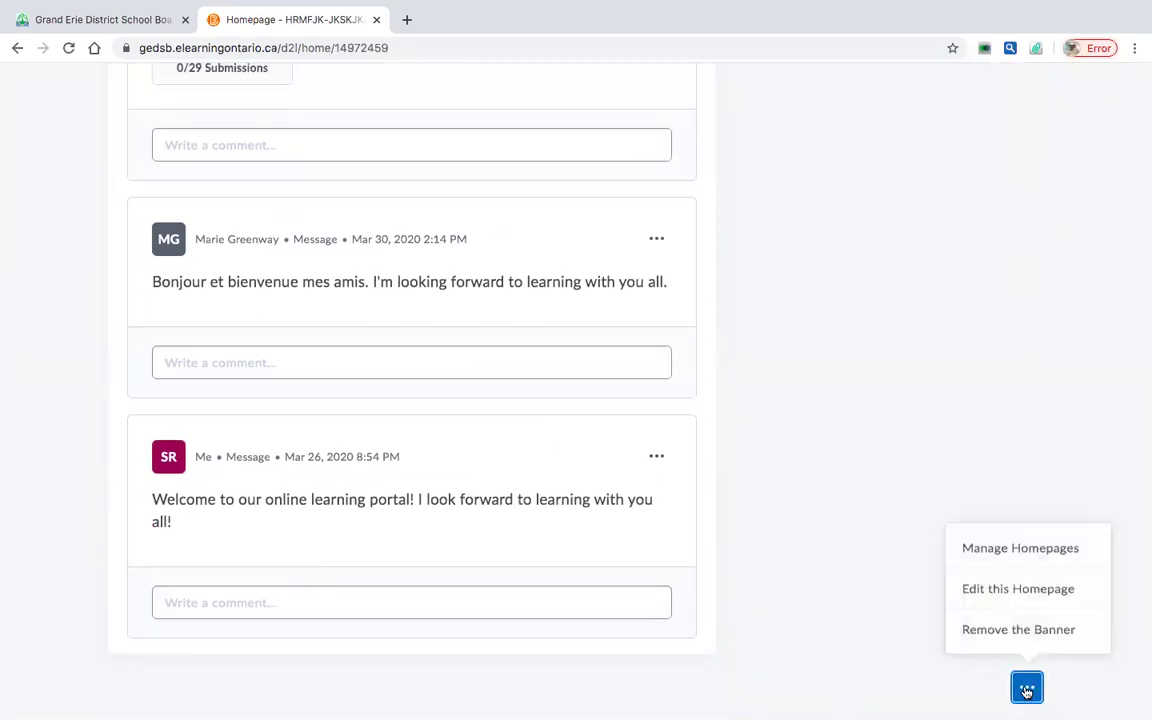
click(885, 644)
scroll(694, 563, up, 10)
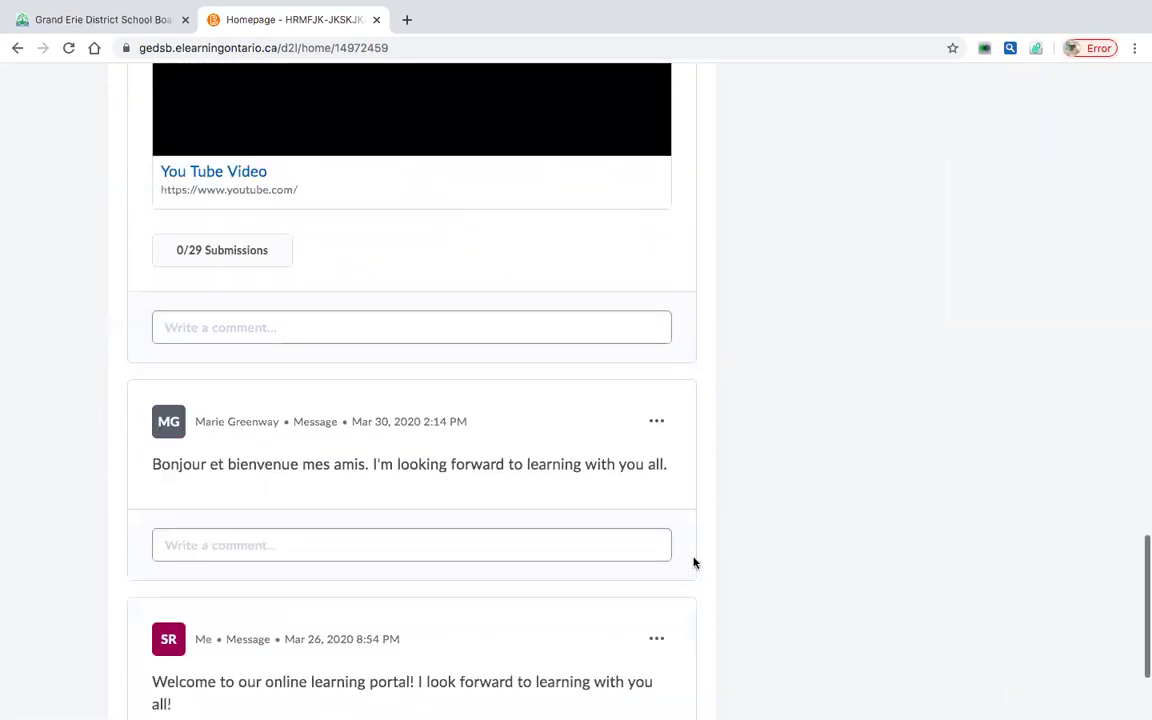
scroll(694, 563, up, 8)
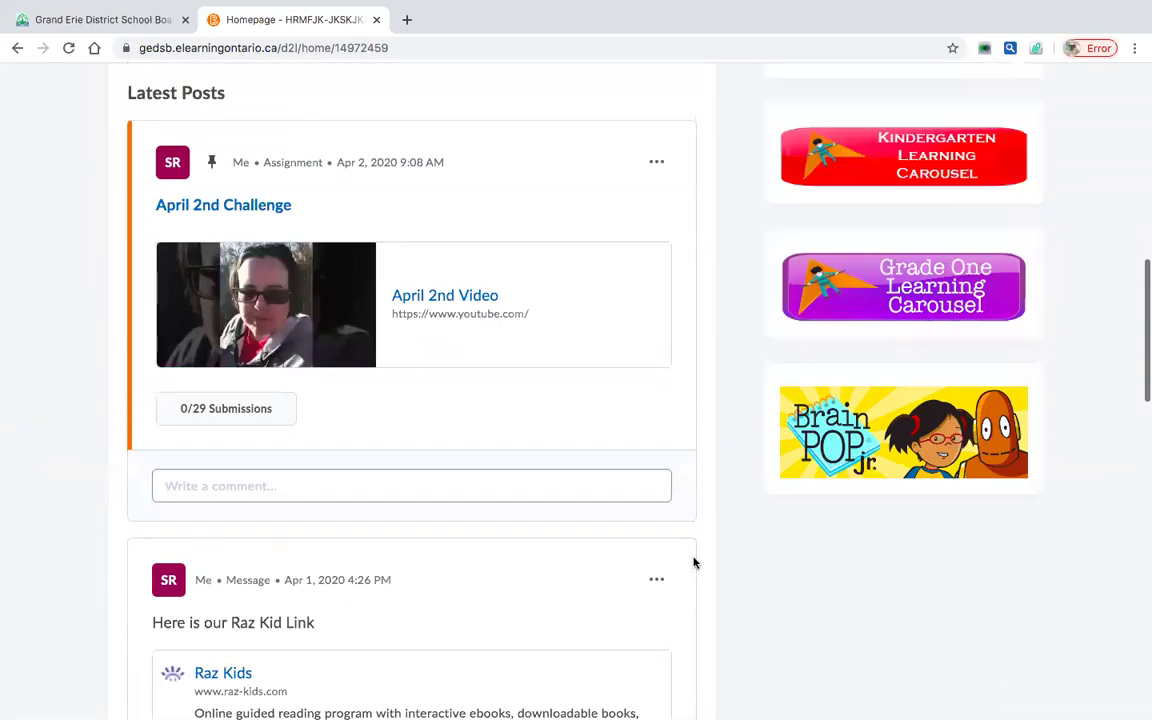
scroll(694, 563, up, 10)
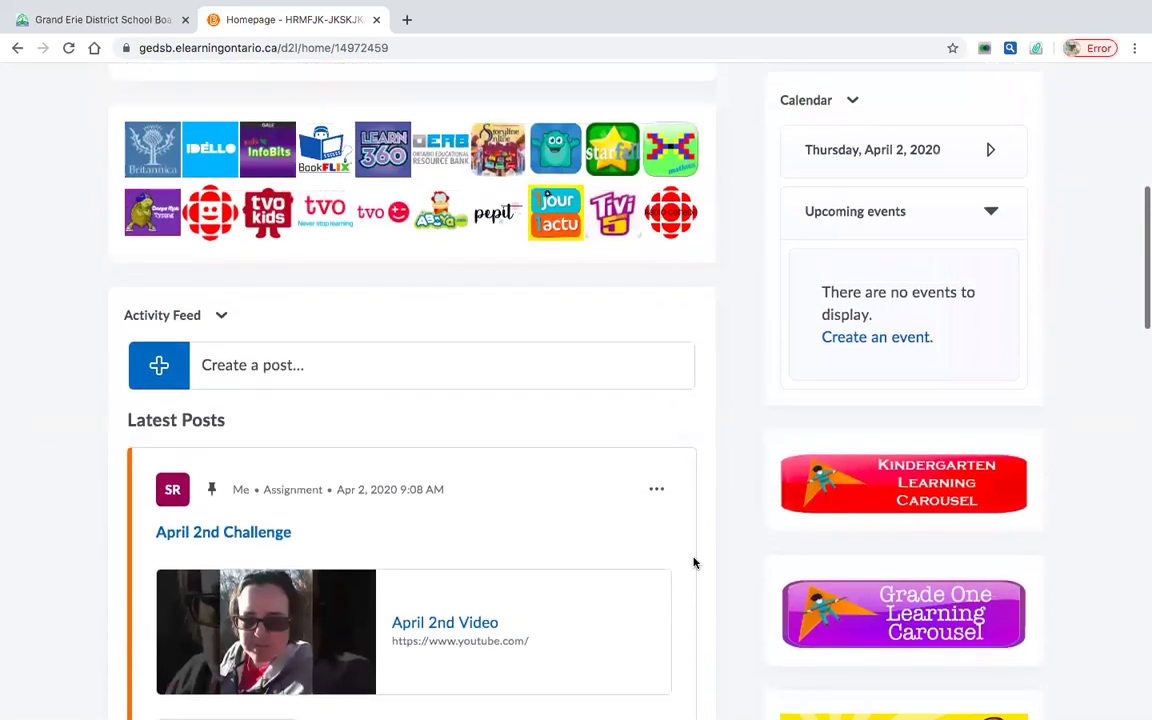
scroll(694, 563, up, 4)
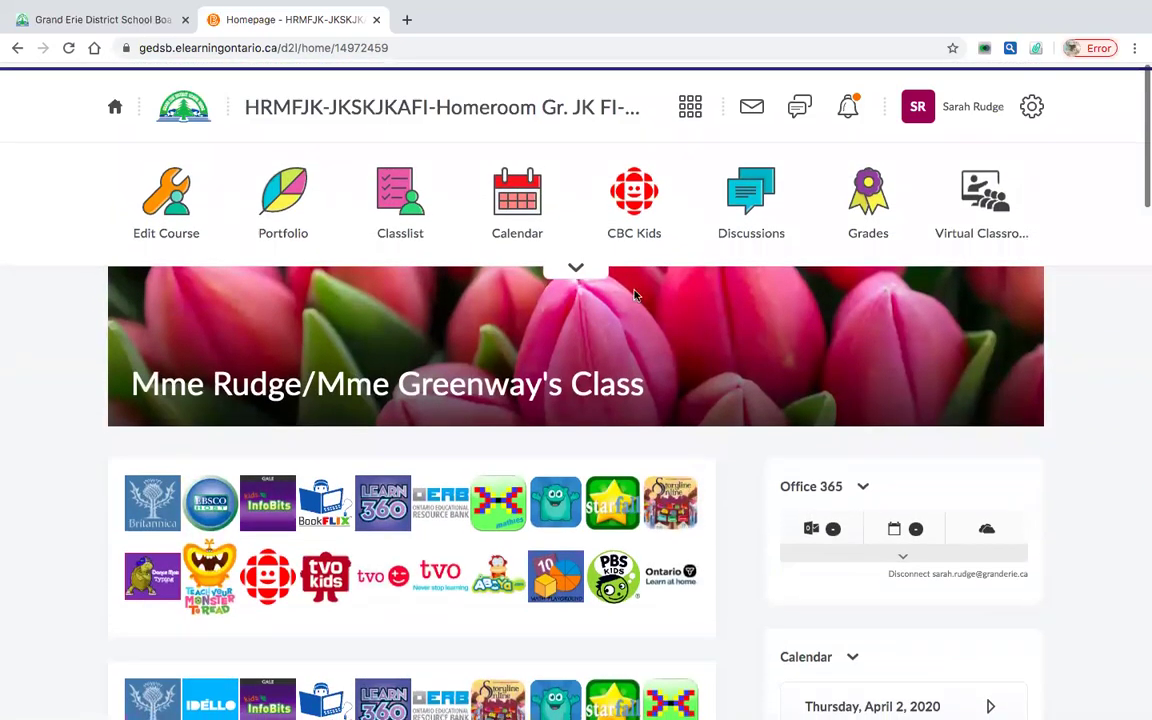
- Expand the course navigation bar to show all its links, and review them together with the homepage's widgets
click(576, 270)
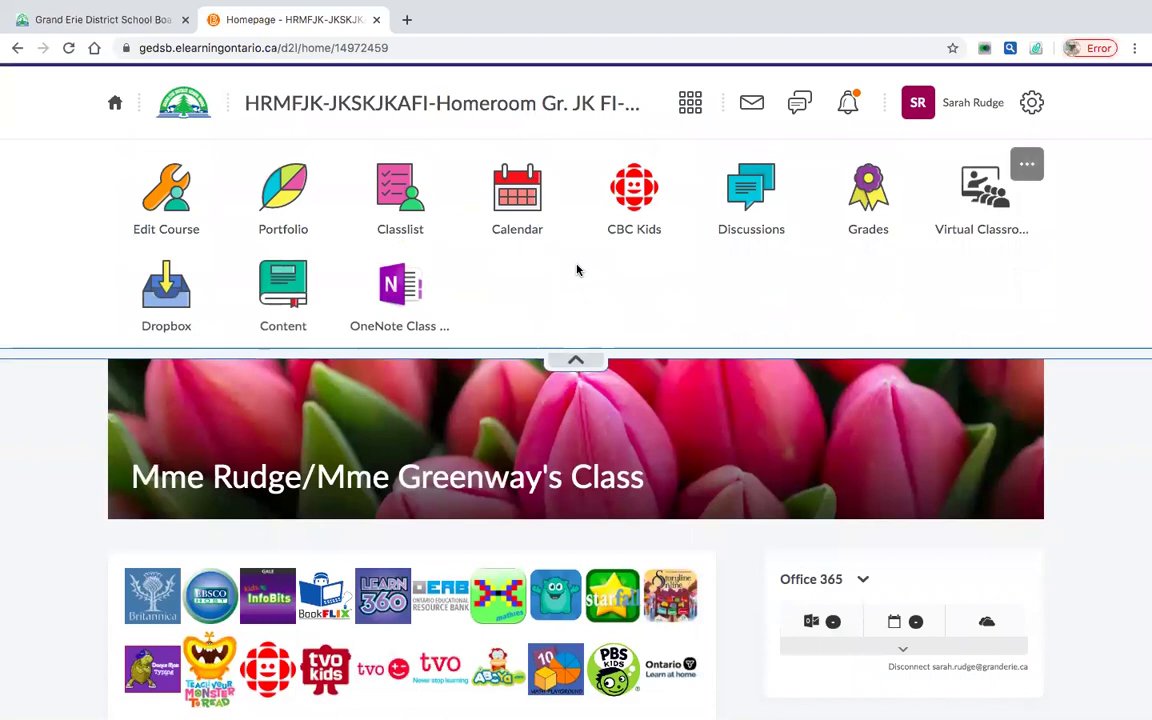
scroll(980, 632, down, 10)
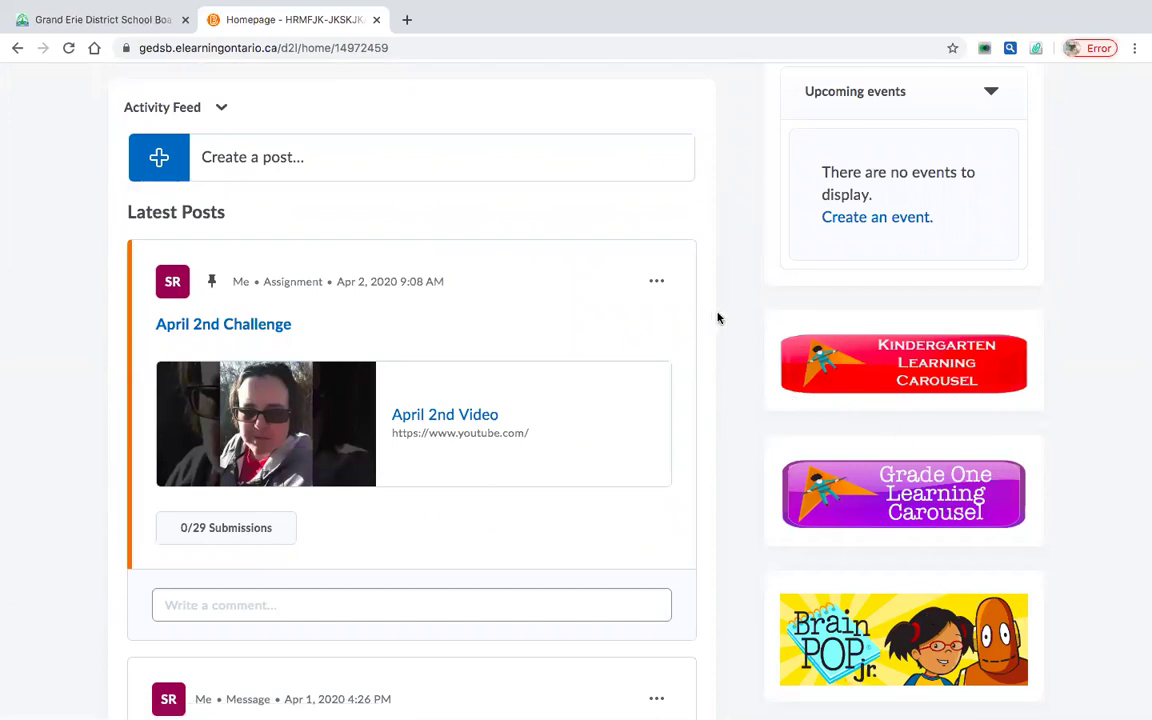
scroll(717, 318, up, 10)
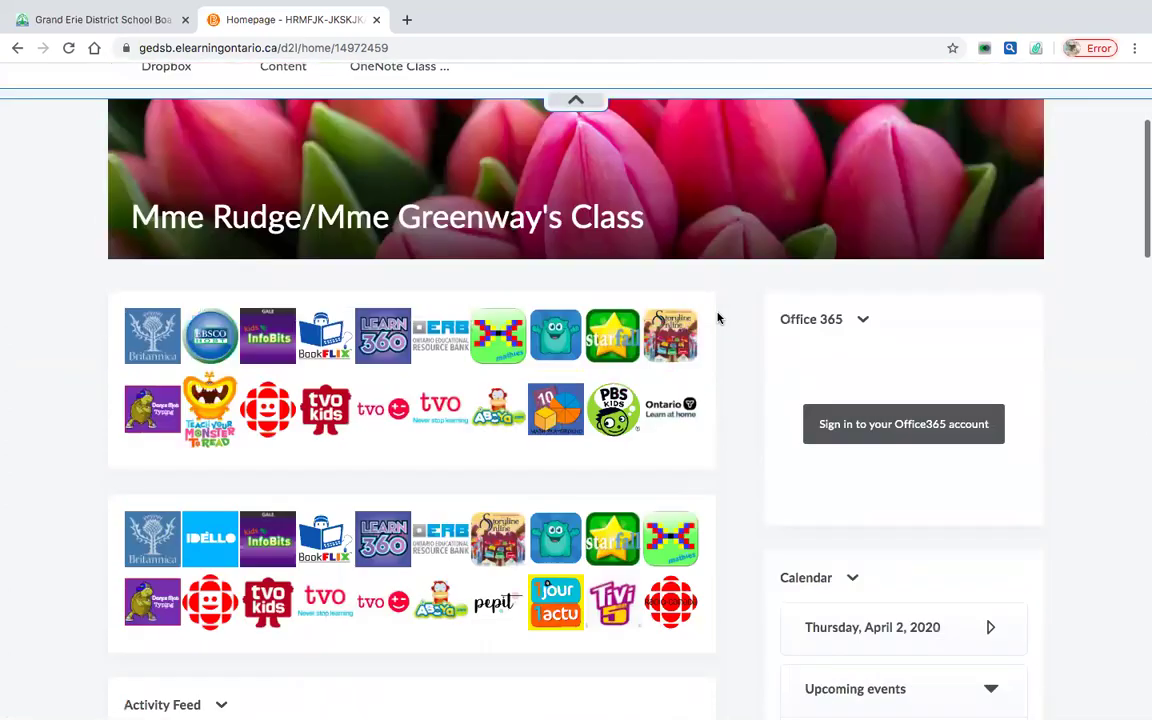
scroll(717, 318, up, 3)
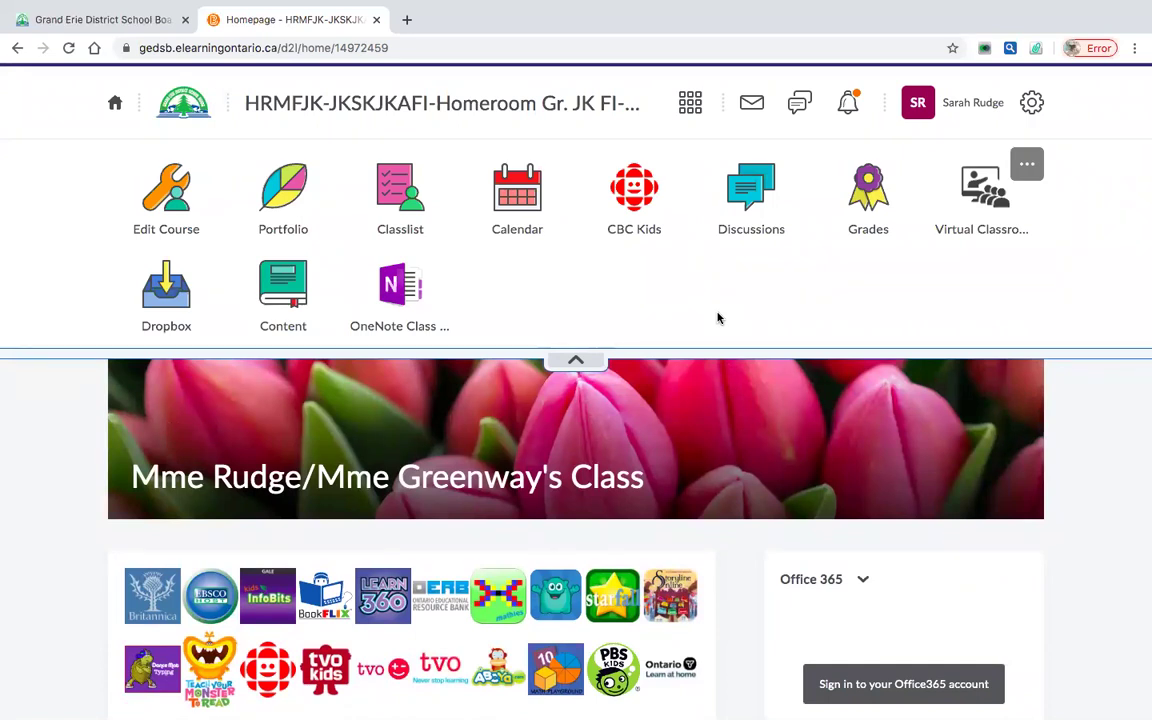
mouse_move(951, 411)
scroll(1093, 500, down, 2)
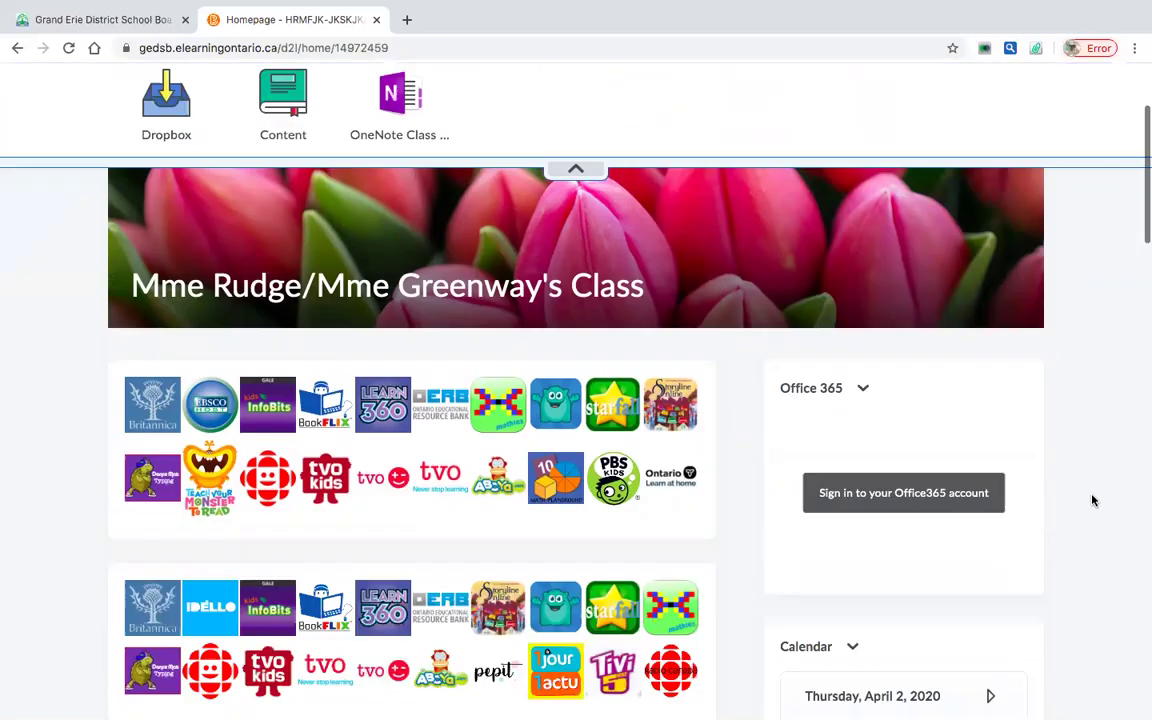
scroll(1093, 500, down, 3)
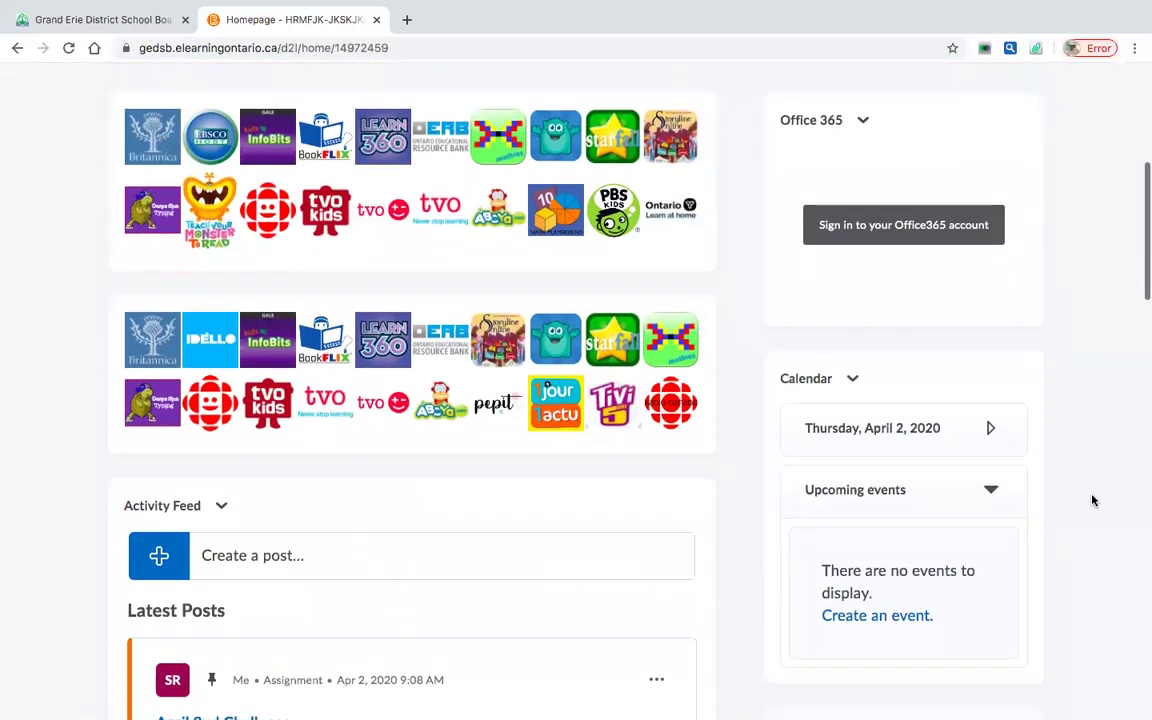
scroll(1093, 500, down, 1)
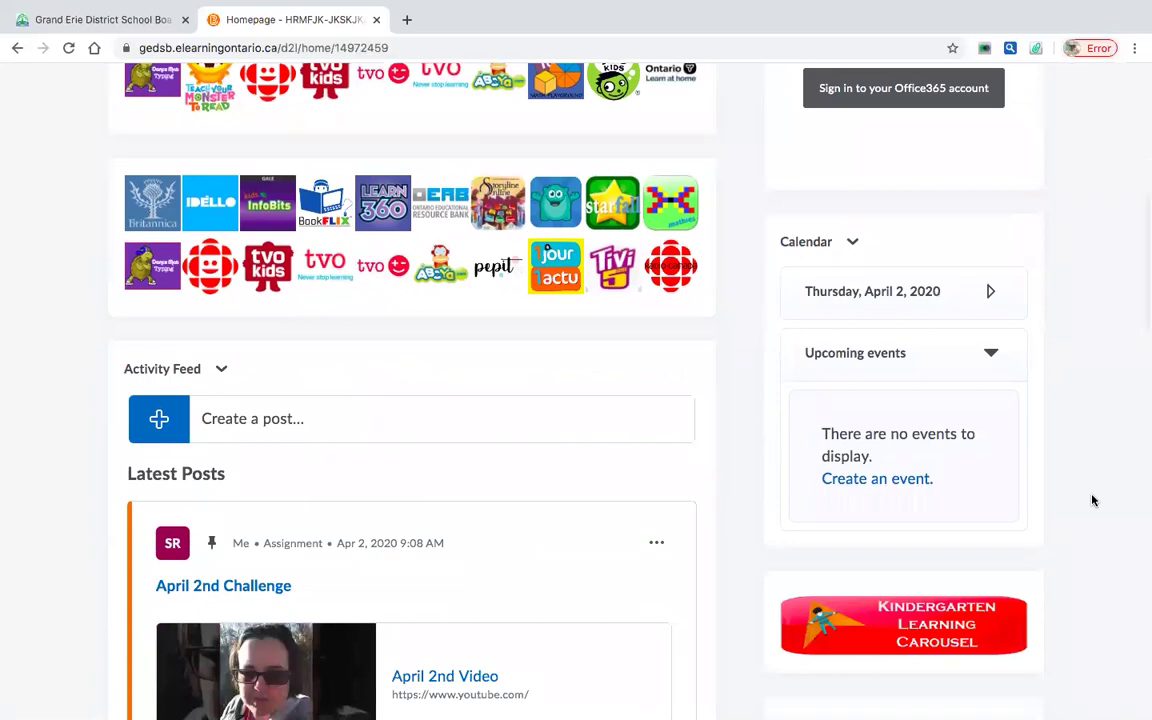
scroll(1093, 500, up, 6)
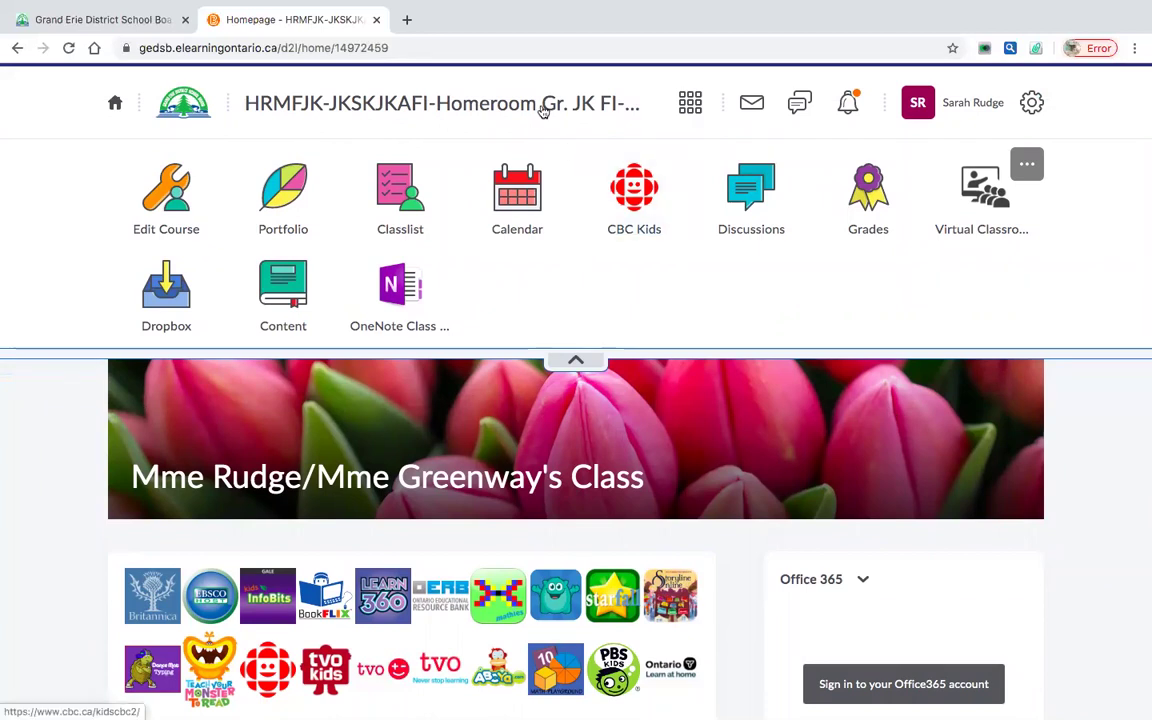
mouse_move(527, 8)
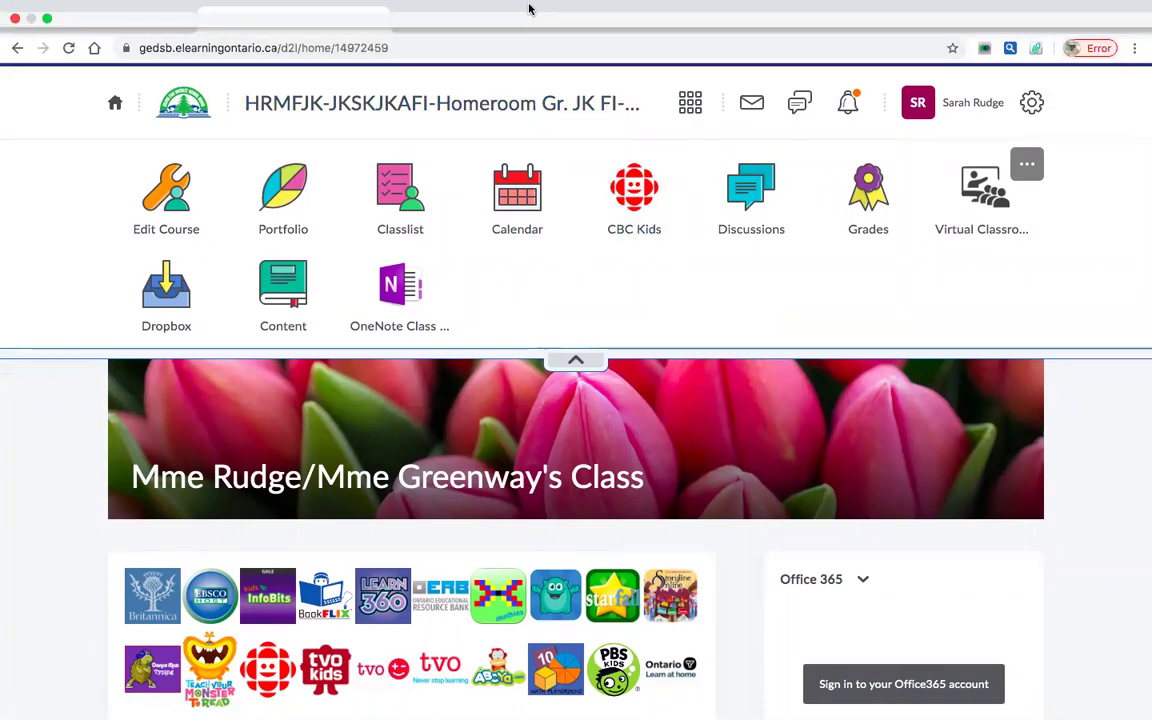